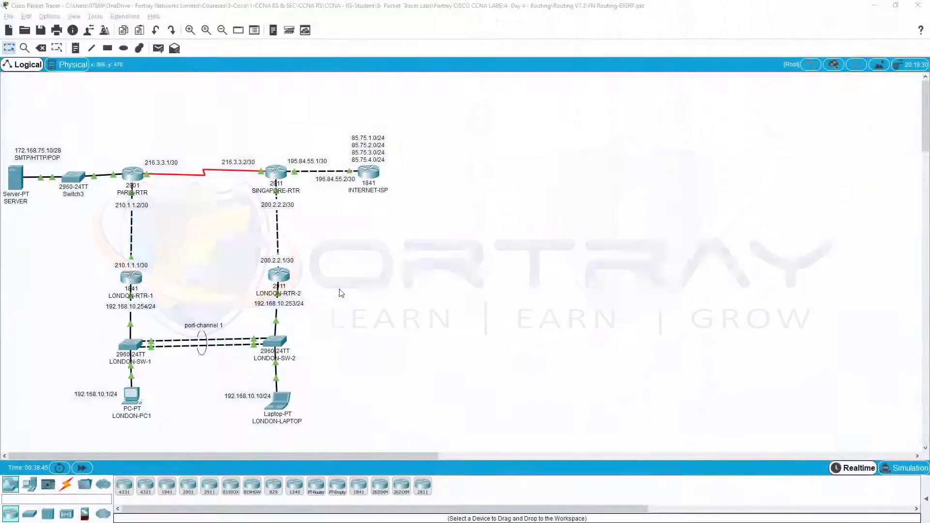
# Zoom the EIGRP lab topology in and out until all devices and addresses are legible.
pyautogui.click(193, 34)
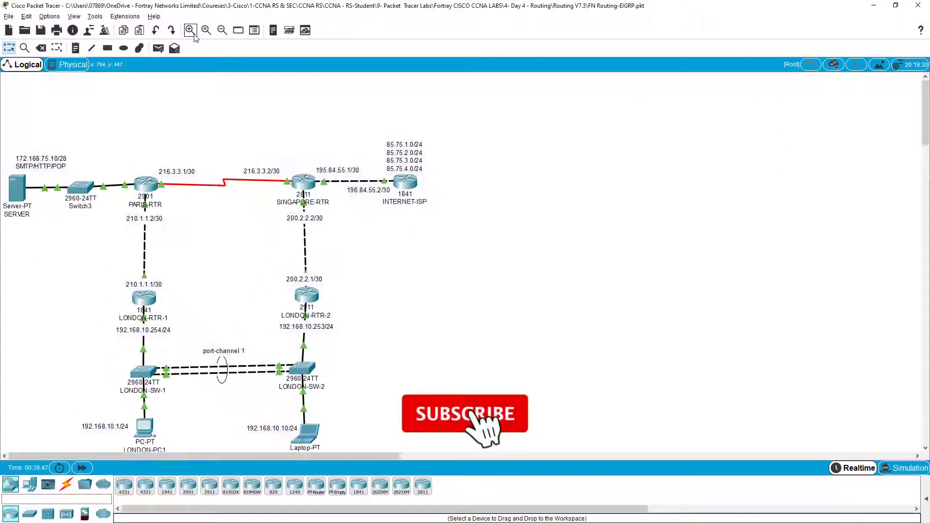
pyautogui.click(192, 33)
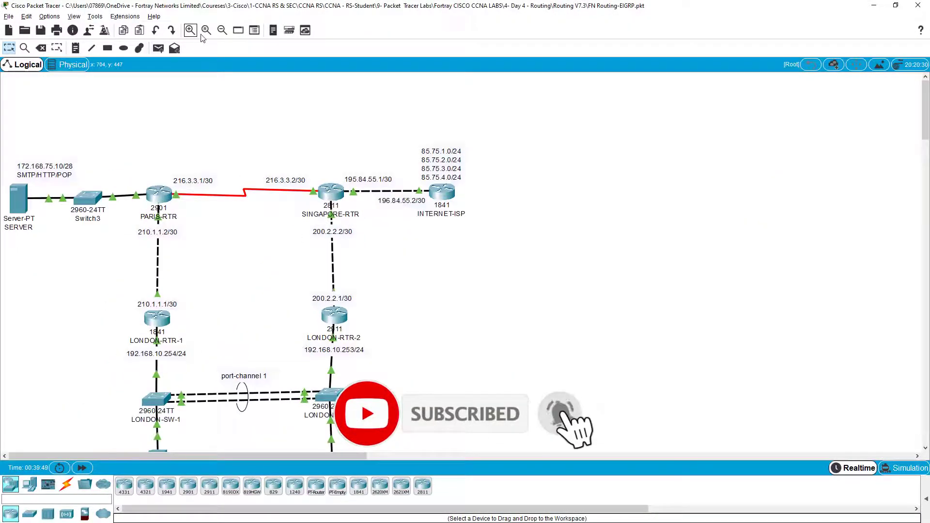
pyautogui.click(206, 33)
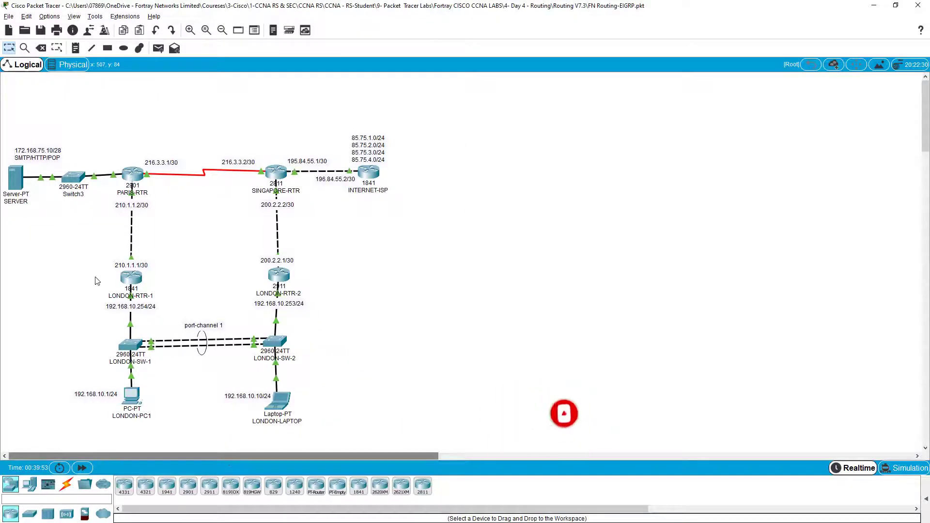
pyautogui.click(189, 30)
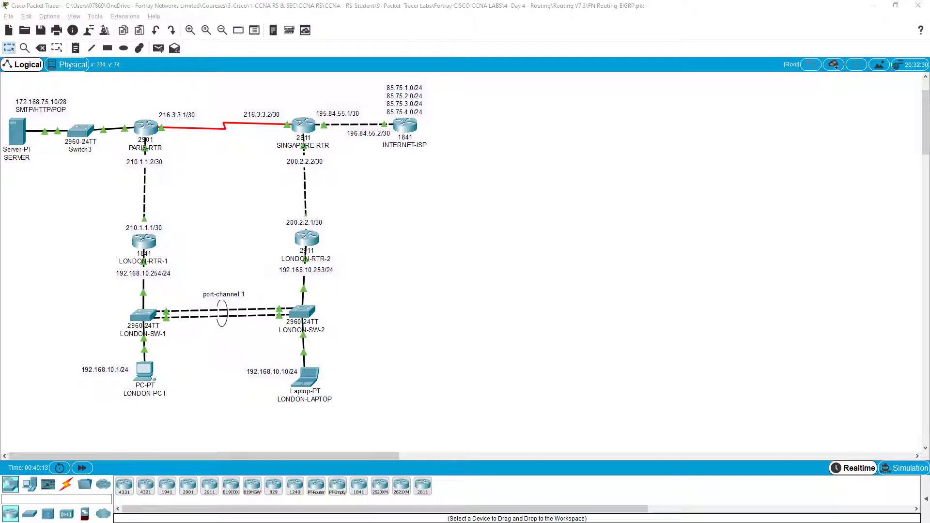
pyautogui.press('e')
pyautogui.moveTo(105, 268); pyautogui.dragTo(107, 283)
pyautogui.moveTo(115, 224); pyautogui.dragTo(115, 234)
pyautogui.moveTo(165, 210); pyautogui.dragTo(164, 230)
pyautogui.moveTo(181, 268); pyautogui.dragTo(181, 282)
pyautogui.moveTo(282, 254); pyautogui.dragTo(272, 279)
pyautogui.moveTo(338, 213); pyautogui.dragTo(341, 237)
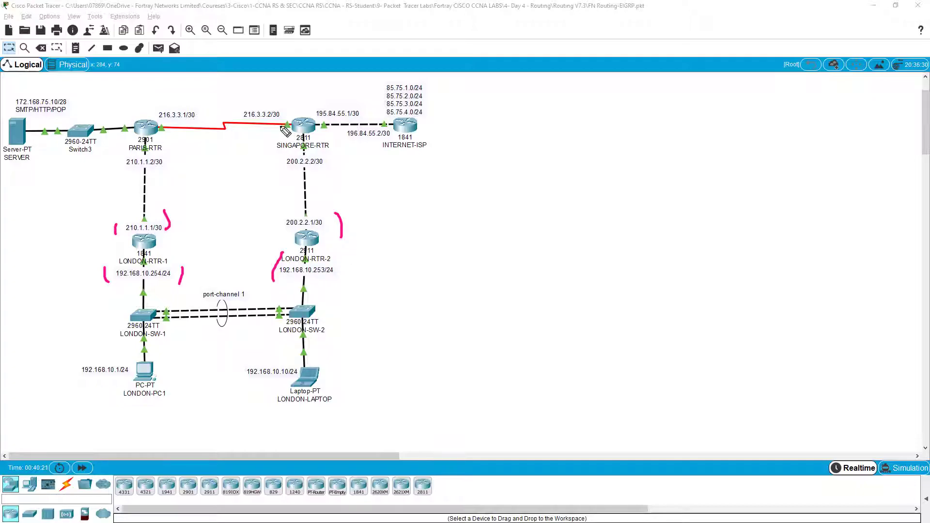
pyautogui.moveTo(247, 107); pyautogui.dragTo(273, 103)
pyautogui.moveTo(334, 106); pyautogui.dragTo(349, 99)
pyautogui.moveTo(335, 155); pyautogui.dragTo(356, 151)
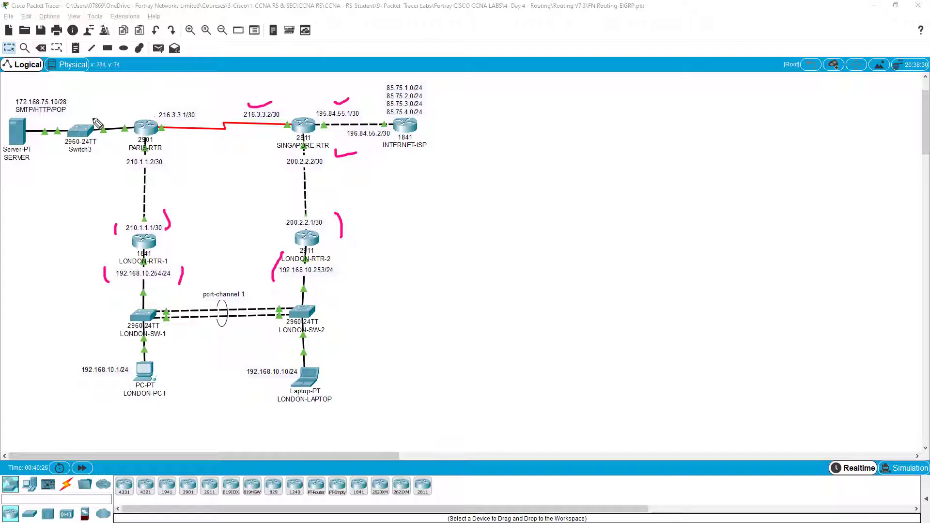
pyautogui.moveTo(187, 110); pyautogui.dragTo(202, 113)
pyautogui.moveTo(176, 162); pyautogui.dragTo(191, 168)
pyautogui.moveTo(98, 113); pyautogui.dragTo(108, 115)
pyautogui.press('e')
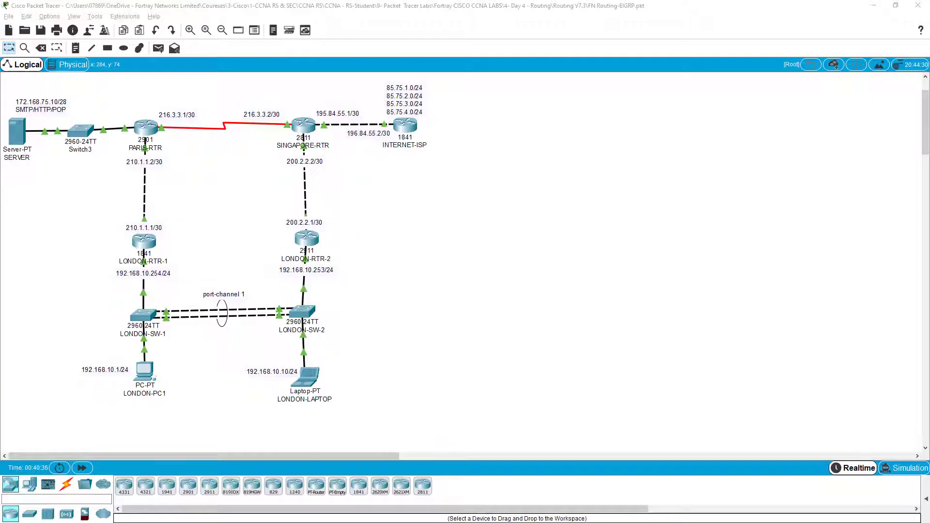
pyautogui.click(146, 245)
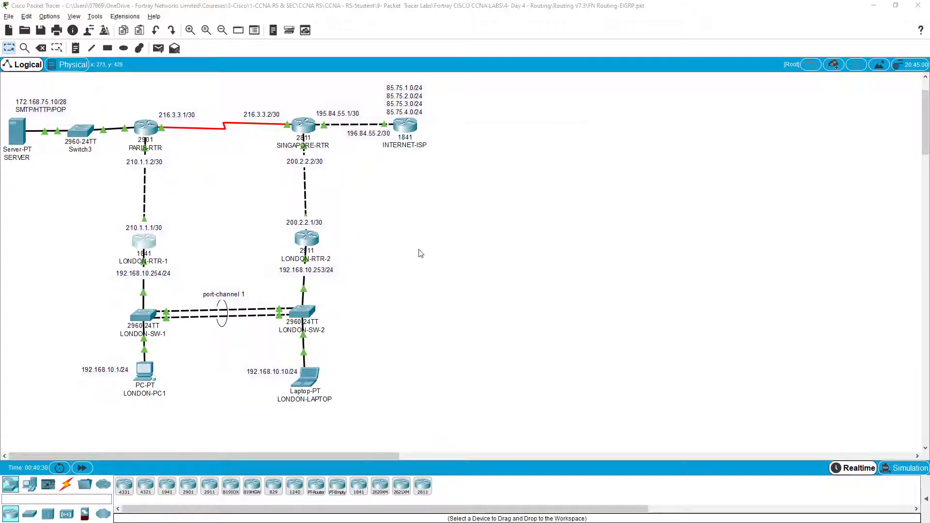
# Open LONDON-RTR-1's window beside the topology and bring up its console prompt.
pyautogui.click(411, 149)
pyautogui.moveTo(457, 131)
pyautogui.mouseDown()
pyautogui.moveTo(654, 89)
pyautogui.moveTo(629, 83)
pyautogui.mouseUp()
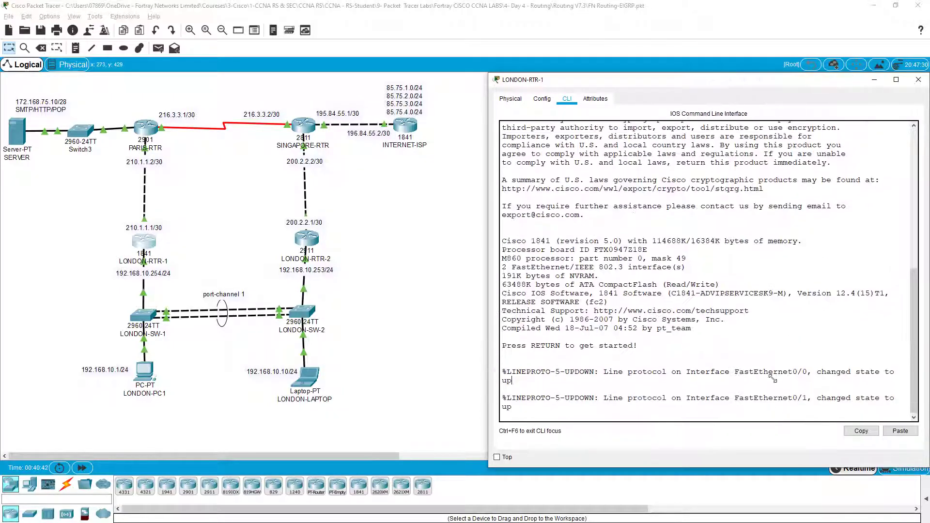
pyautogui.press('Return')
pyautogui.press('Return')
pyautogui.press('Return')
pyautogui.press('Return')
pyautogui.press('Return')
pyautogui.press('Return')
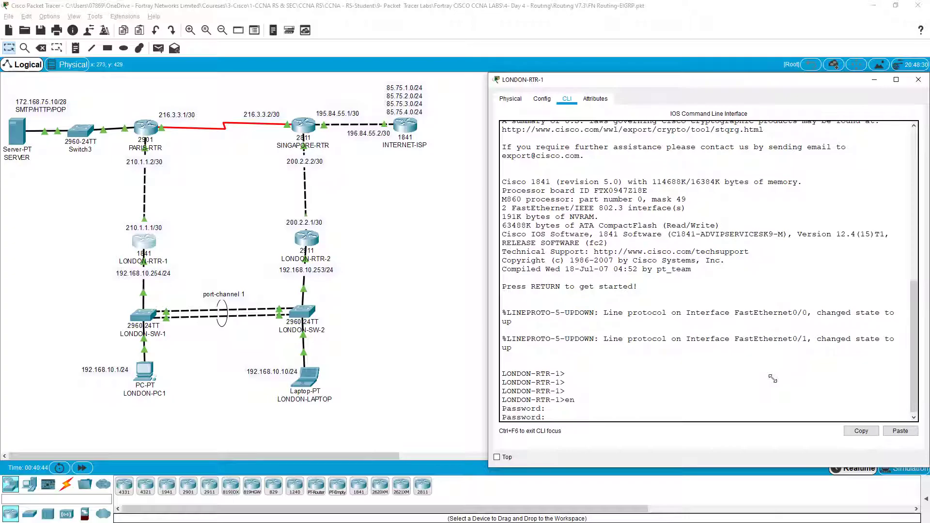
pyautogui.press('Return')
pyautogui.press('Return')
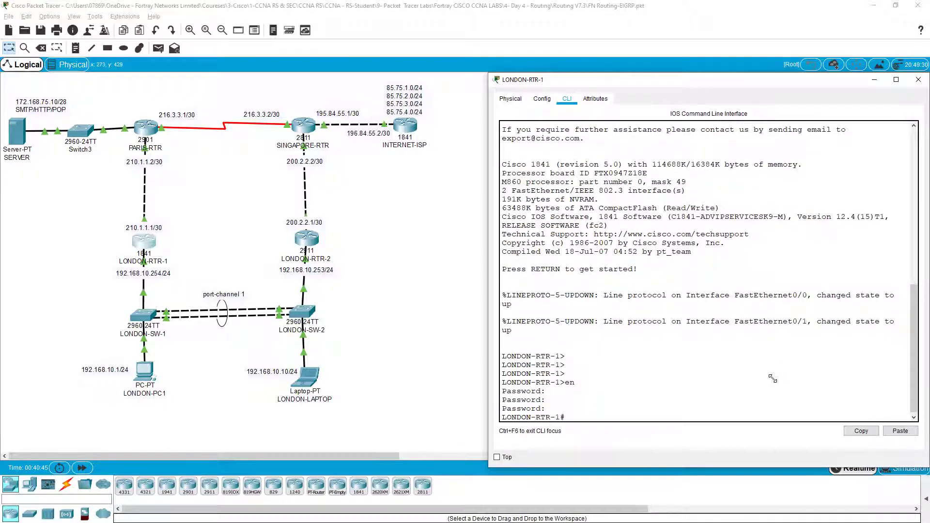
pyautogui.write('sh ip pro')
# Enter enable, then run show ip protocols and show ip interface brief.
pyautogui.press('Tab')
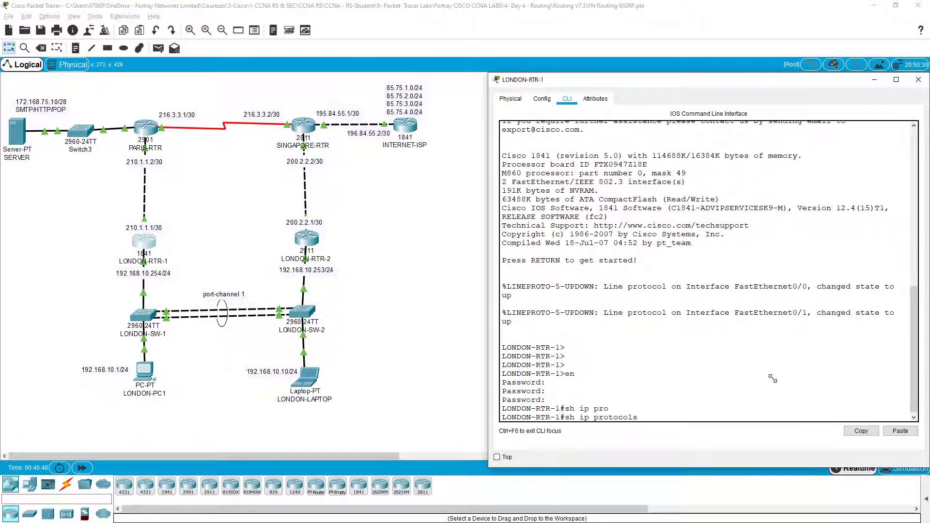
pyautogui.press('Return')
pyautogui.press('Return')
pyautogui.press('Return')
pyautogui.press('Return')
pyautogui.press('Return')
pyautogui.press('Return')
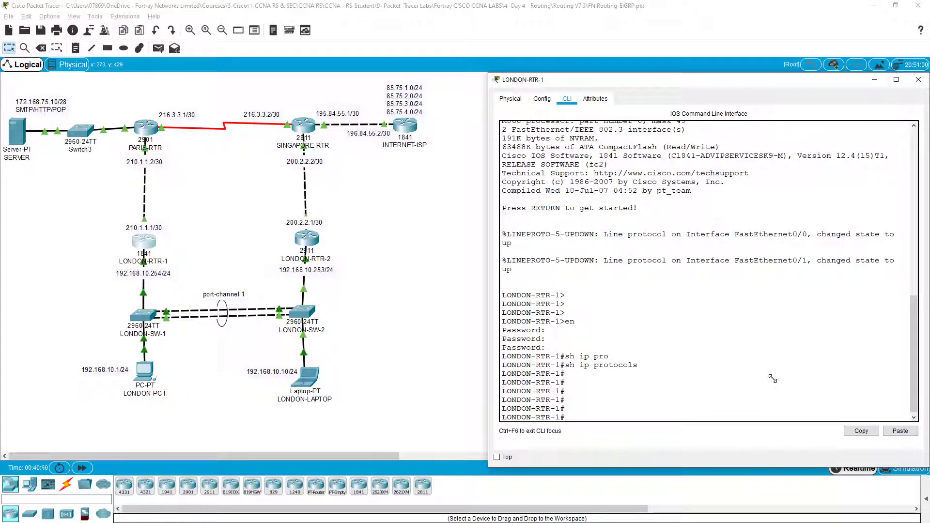
pyautogui.write('sh ')
pyautogui.write('sh ip i')
pyautogui.write('ip int br')
pyautogui.press('Tab')
pyautogui.press('Return')
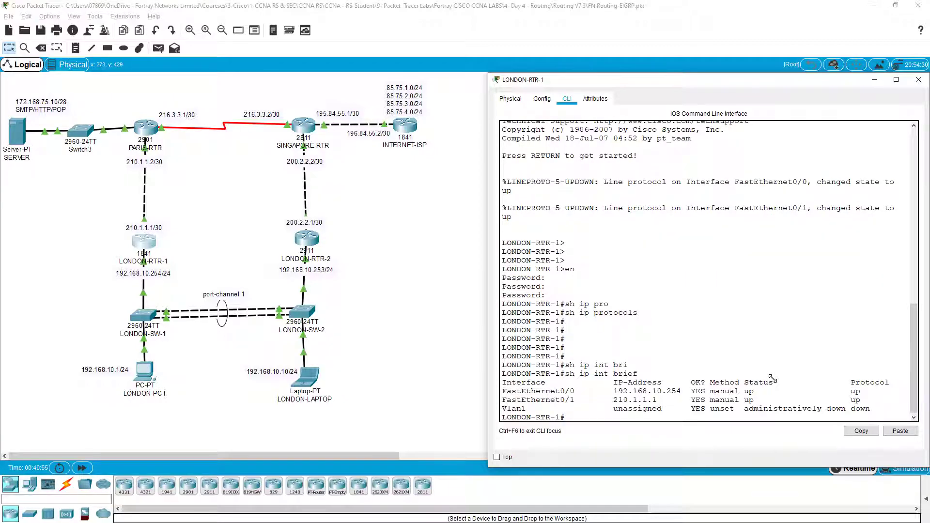
# Enter global configuration mode and issue 'router eigrp 10', fixing a typo.
pyautogui.press('Return')
pyautogui.write('conf t')
pyautogui.press('Return')
pyautogui.write('roure')
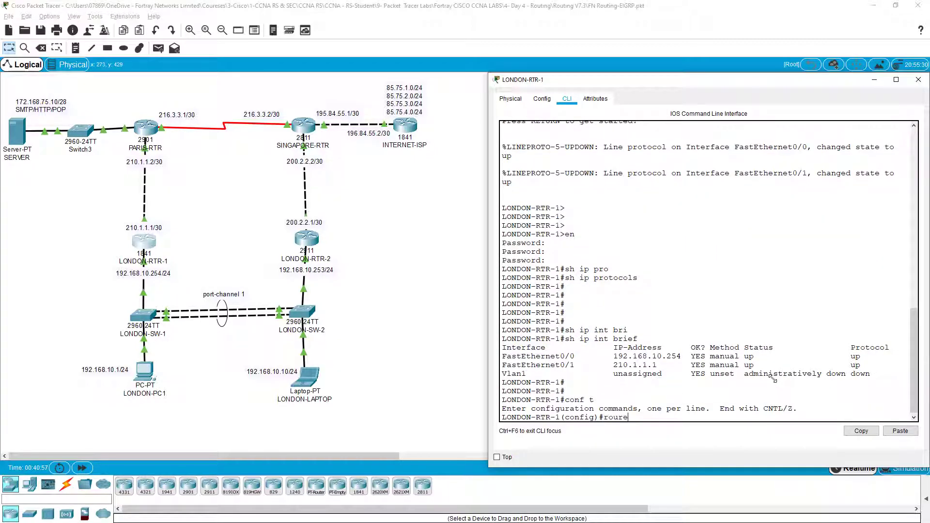
pyautogui.press('Tab')
pyautogui.press('BackSpace')
pyautogui.press('Tab')
pyautogui.write('r')
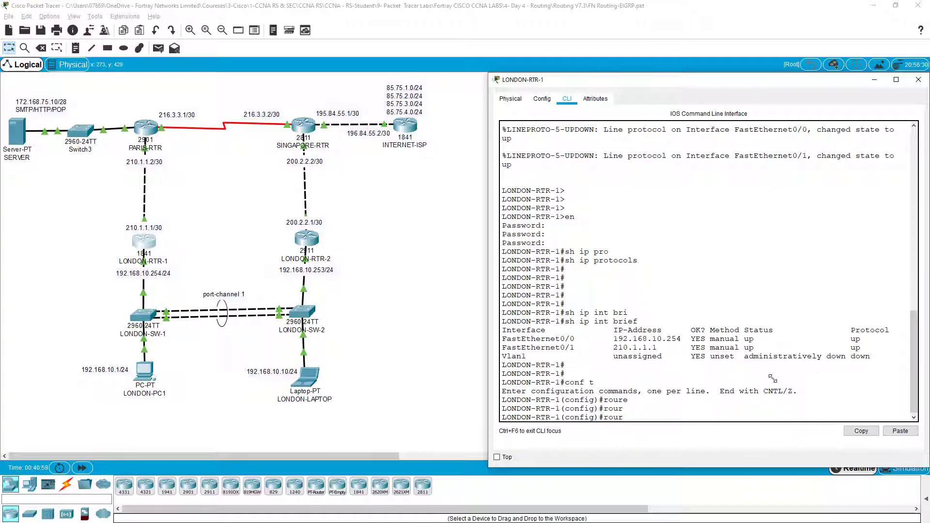
pyautogui.press('BackSpace')
pyautogui.write('ter ei')
pyautogui.press('Tab')
pyautogui.write('10')
pyautogui.press('Return')
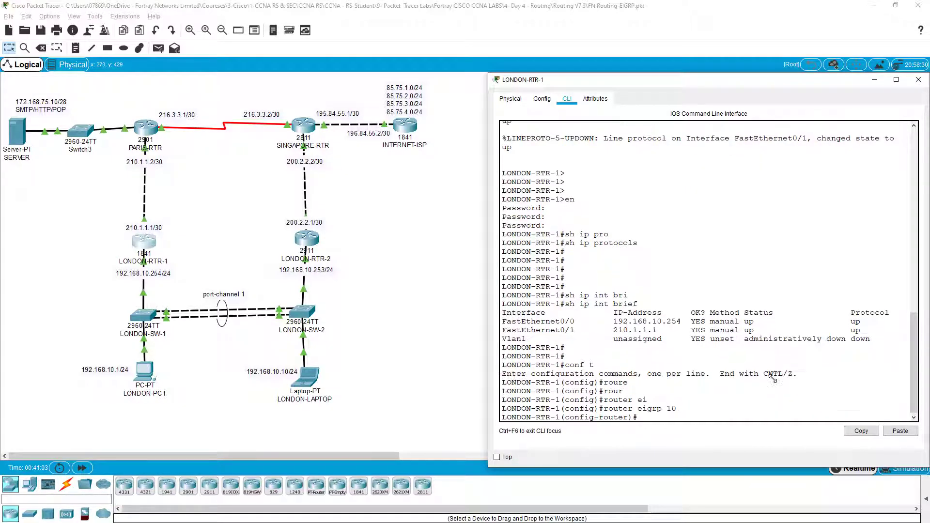
# Exit router configuration and check the help listing for valid EIGRP autonomous system numbers.
pyautogui.press('Up')
pyautogui.press('BackSpace')
pyautogui.write('?')
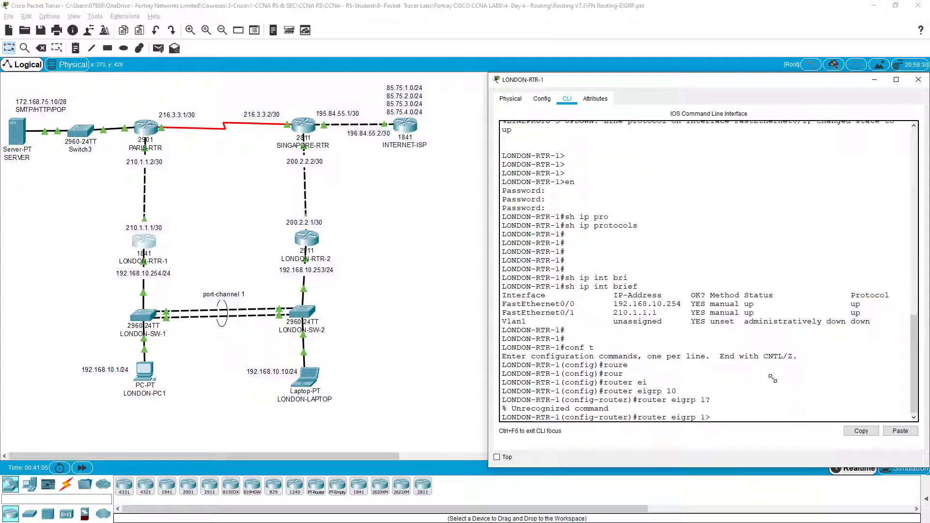
pyautogui.press('BackSpace')
pyautogui.write('?')
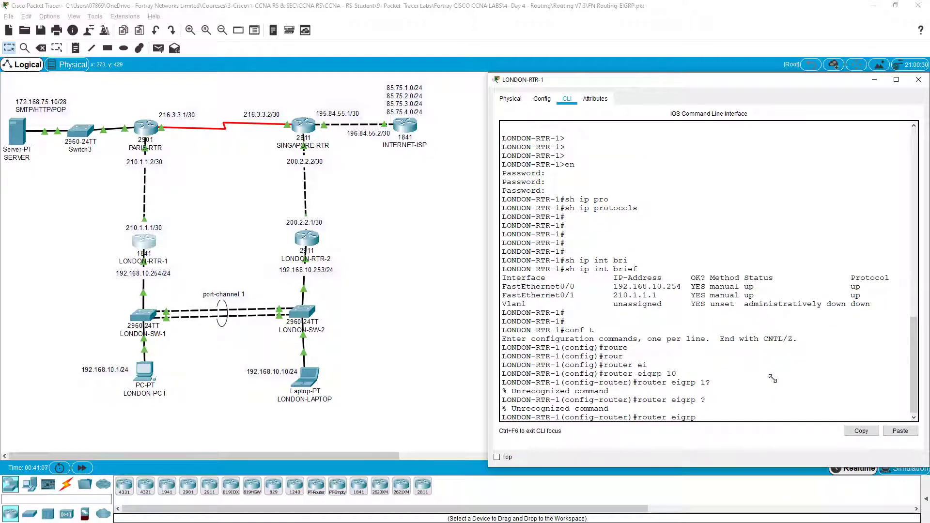
pyautogui.press('BackSpace')
pyautogui.press('BackSpace')
pyautogui.press('BackSpace')
pyautogui.press('BackSpace')
pyautogui.press('BackSpace')
pyautogui.press('BackSpace')
pyautogui.write('exit')
pyautogui.press('Return')
pyautogui.press('Return')
pyautogui.write('exit')
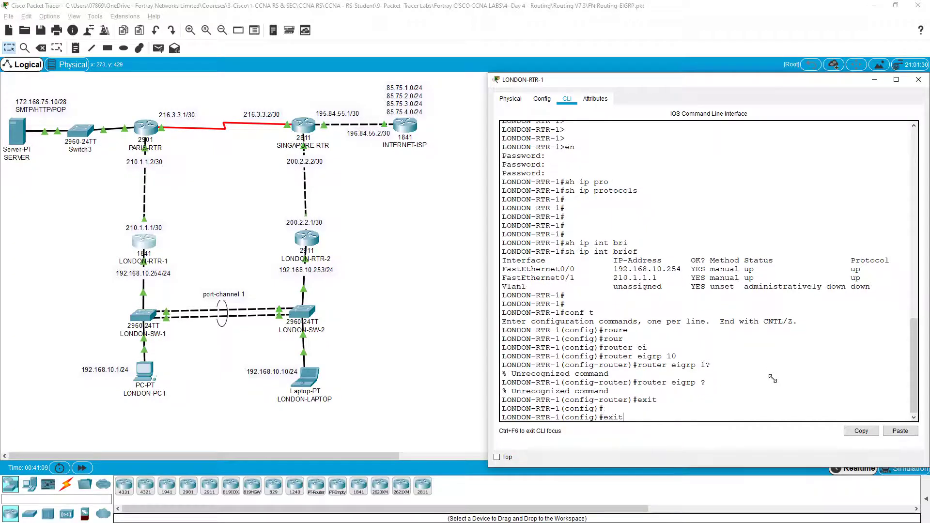
pyautogui.press('Up')
pyautogui.press('BackSpace')
pyautogui.press('BackSpace')
pyautogui.write('?')
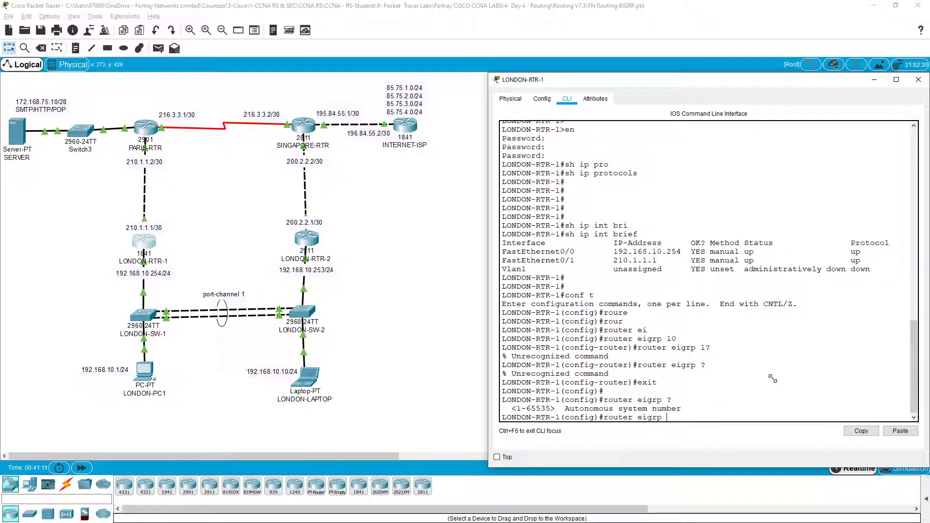
pyautogui.moveTo(564, 412); pyautogui.dragTo(680, 411)
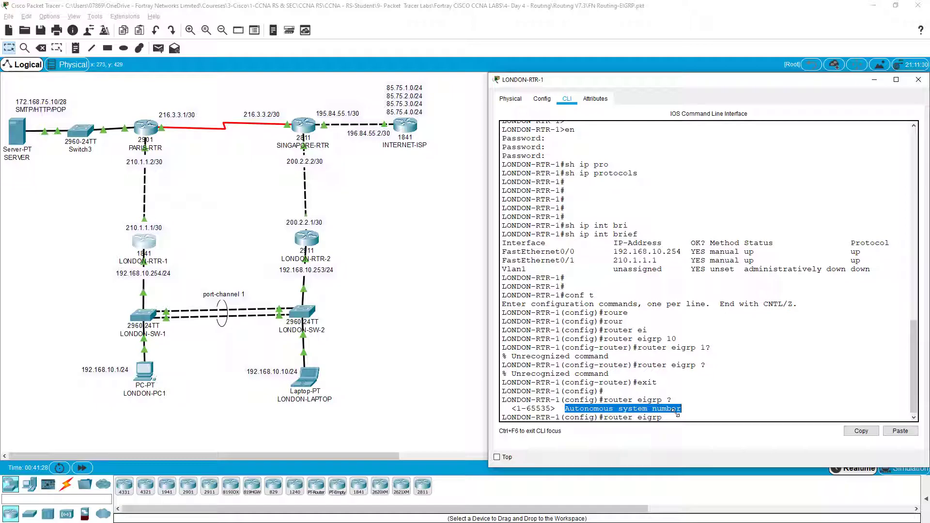
pyautogui.click(645, 413)
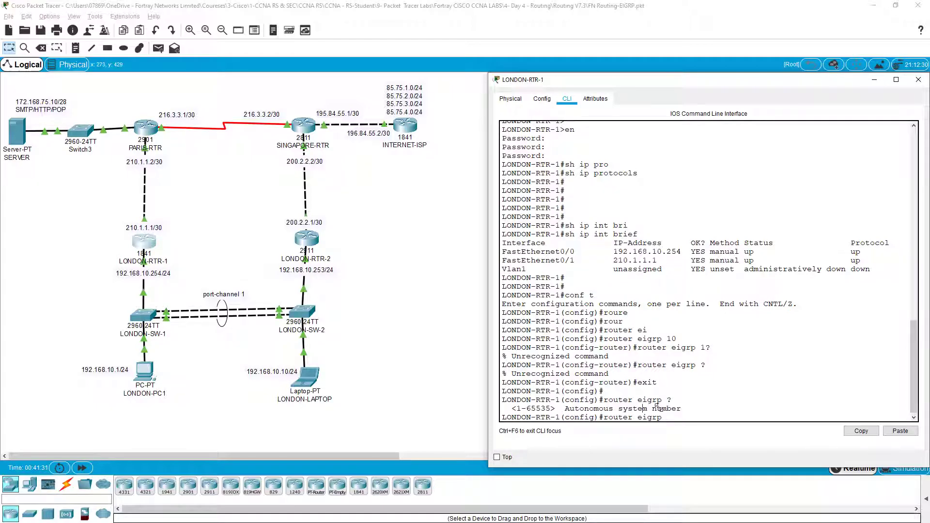
pyautogui.press('Return')
pyautogui.press('Return')
pyautogui.press('Return')
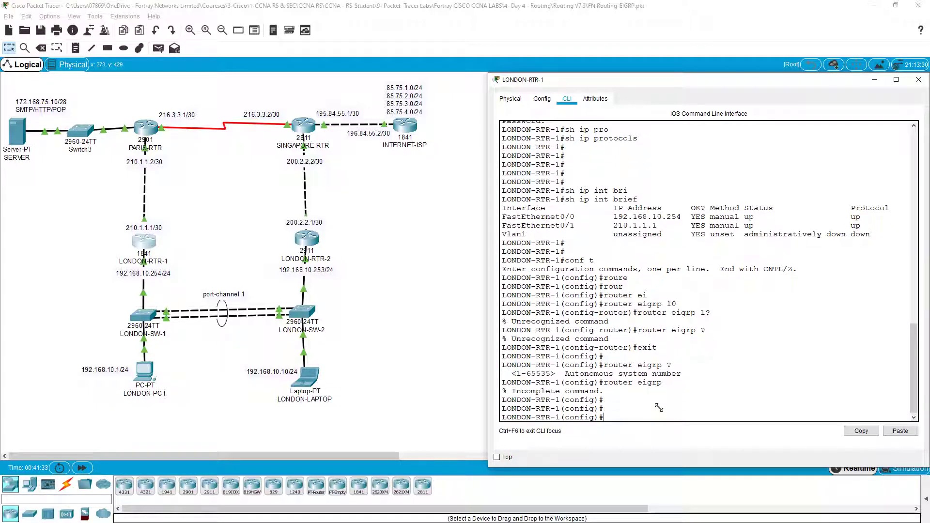
# Recall 'router eigrp 10' from history and rerun it to enter EIGRP AS 10.
pyautogui.press('Up')
pyautogui.press('Up')
pyautogui.press('Up')
pyautogui.press('Return')
pyautogui.press('Return')
pyautogui.press('Return')
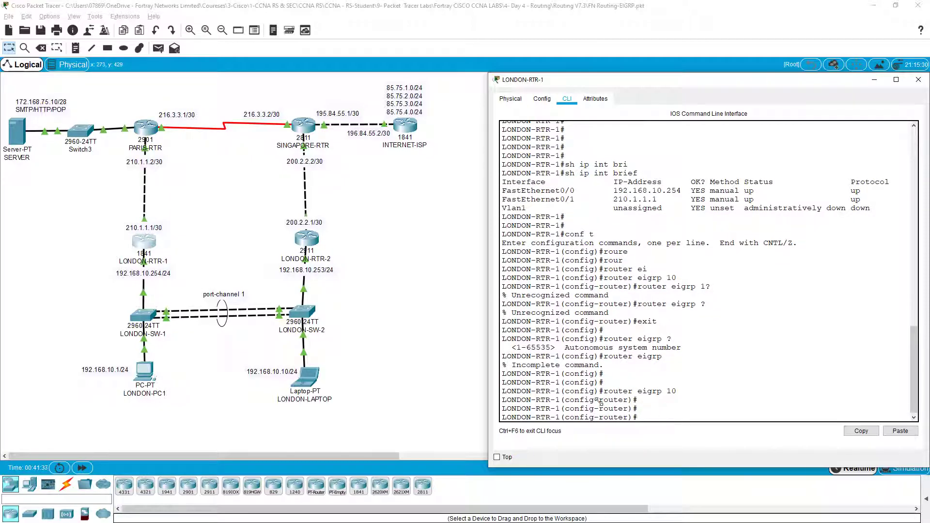
pyautogui.moveTo(568, 391); pyautogui.dragTo(625, 405)
pyautogui.click(661, 412)
pyautogui.press('Return')
pyautogui.press('Return')
pyautogui.press('Return')
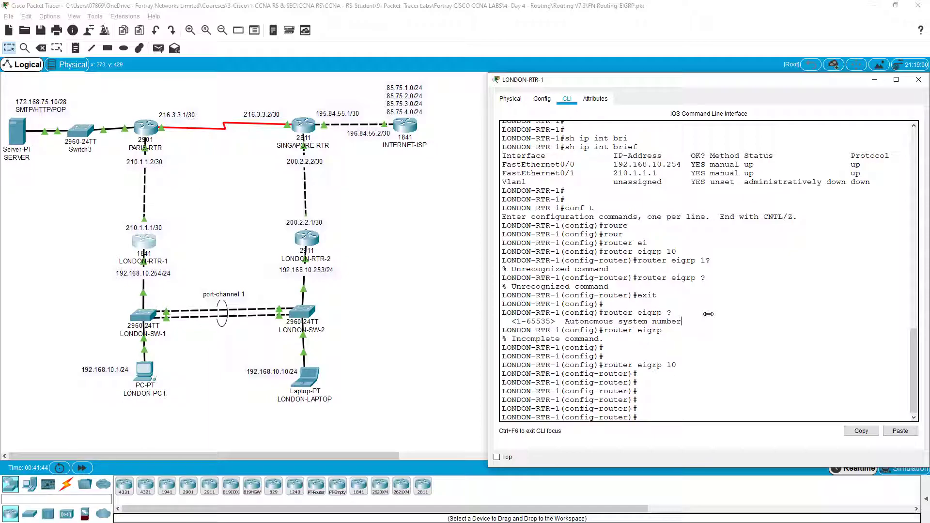
pyautogui.write('net')
# Review the wildcard-bits help, then enter 'network 192.168.10.0 0.0.0.255' under EIGRP 10.
pyautogui.press('Tab')
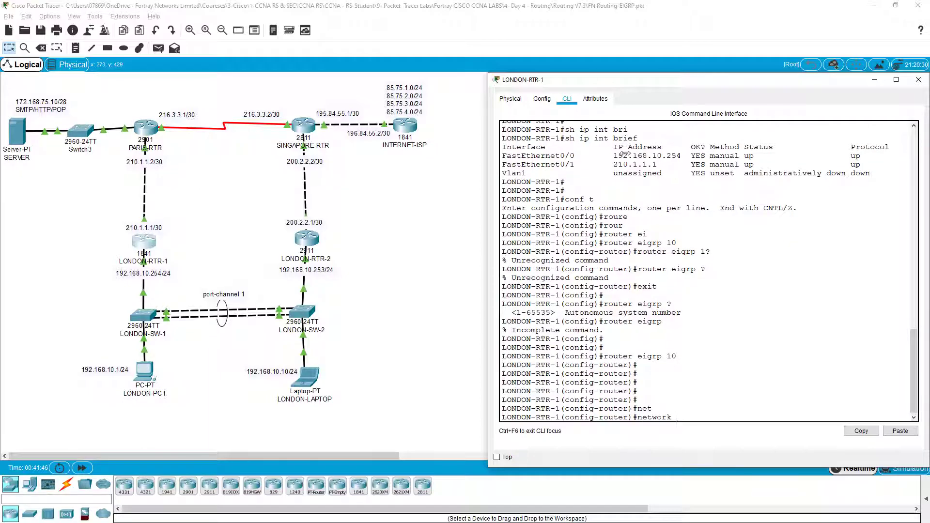
pyautogui.write(' 192.')
pyautogui.write('168.10.0 ')
pyautogui.write('?')
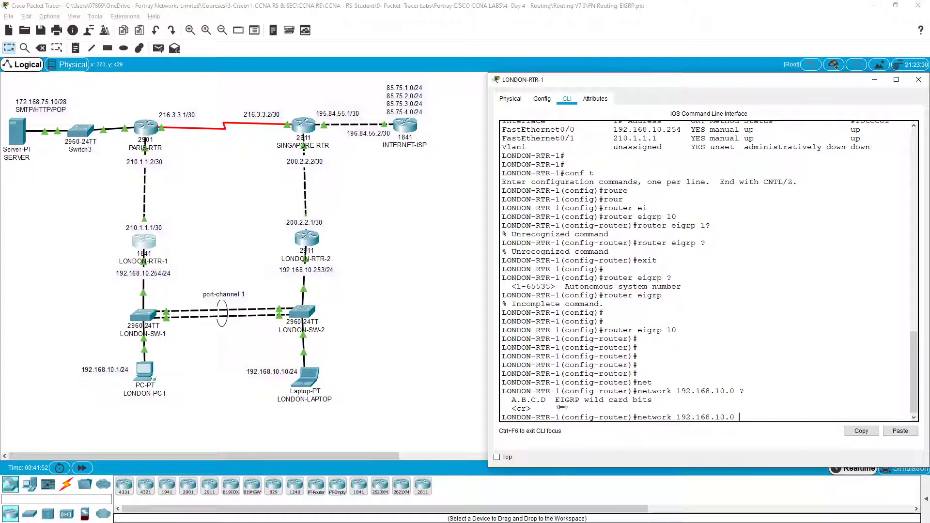
pyautogui.moveTo(559, 409); pyautogui.dragTo(609, 400)
pyautogui.click(646, 399)
pyautogui.press('Tab')
pyautogui.write('25')
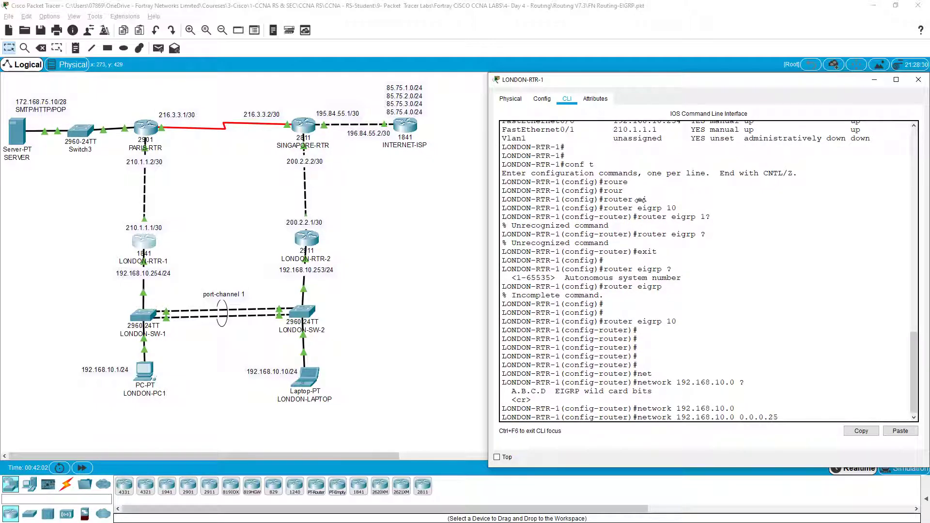
pyautogui.write('5 ?')
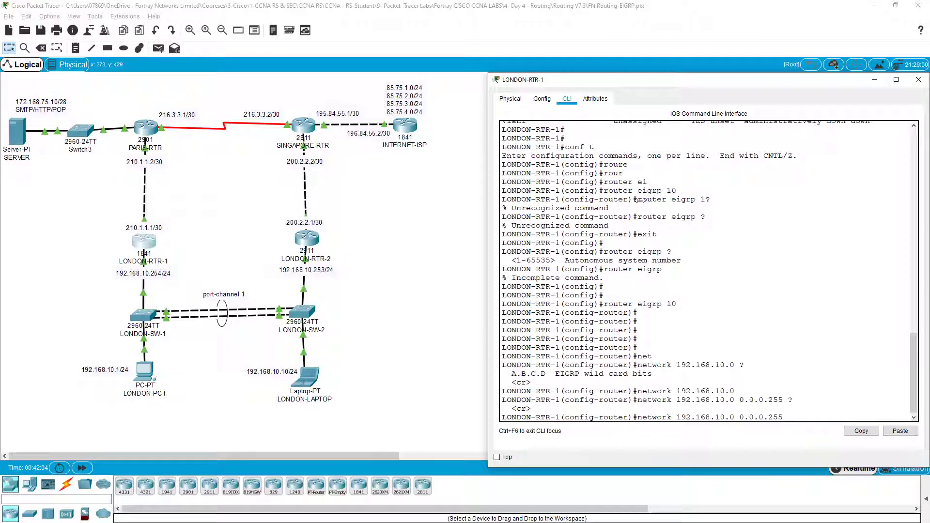
pyautogui.press('Return')
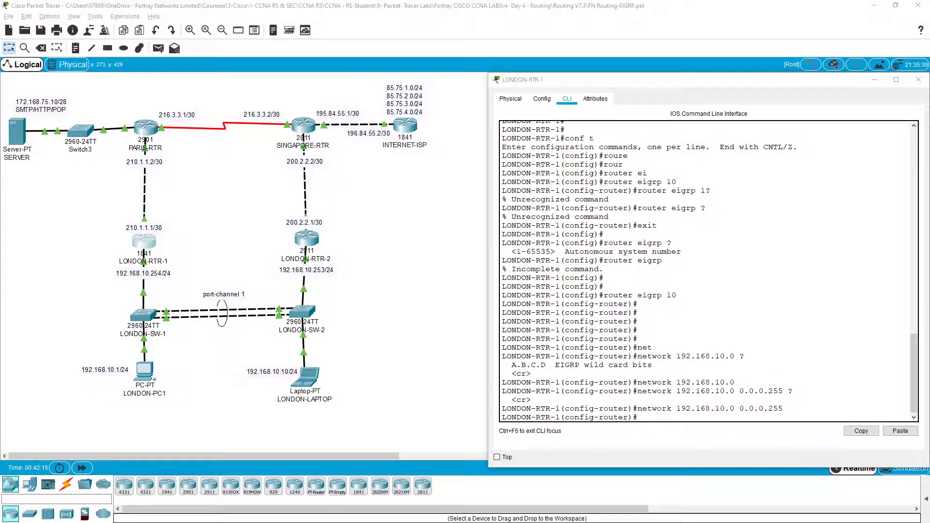
pyautogui.hotkey('alt', 'Tab')
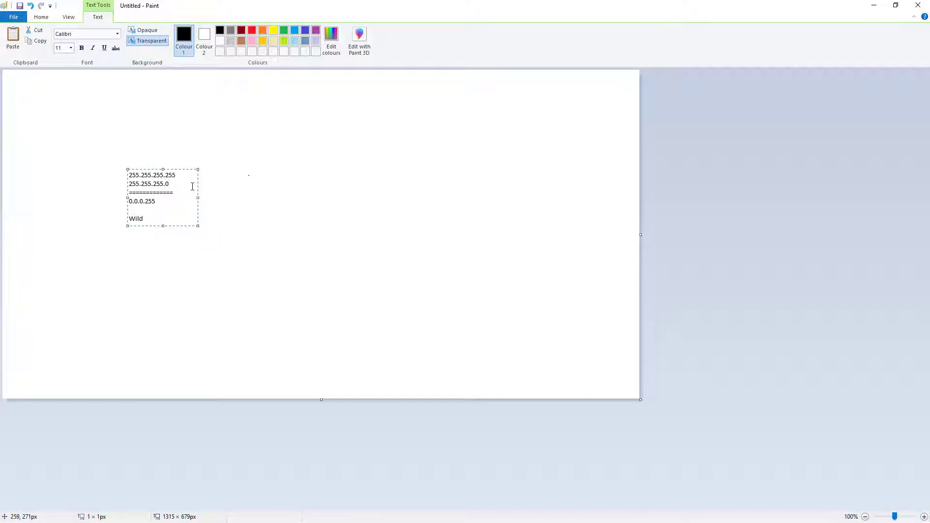
pyautogui.write('24')
# Make the 255.255.255.255 line bold at size 16, then undo to clear the canvas.
pyautogui.hotkey('shift', 'Right')
pyautogui.hotkey('shift', 'Right')
pyautogui.hotkey('shift', 'Right')
pyautogui.hotkey('shift', 'Right')
pyautogui.hotkey('shift', 'Right')
pyautogui.hotkey('shift', 'Right')
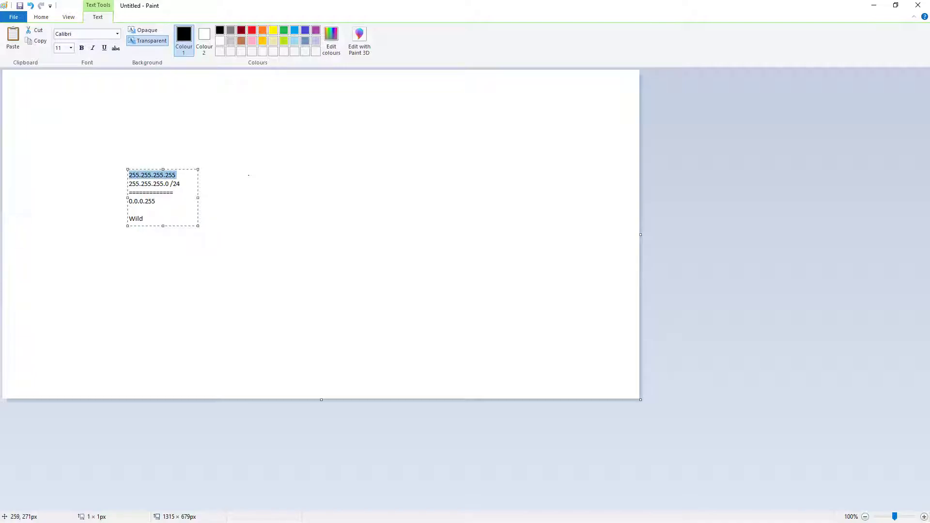
pyautogui.click(80, 49)
pyautogui.click(70, 48)
pyautogui.click(62, 108)
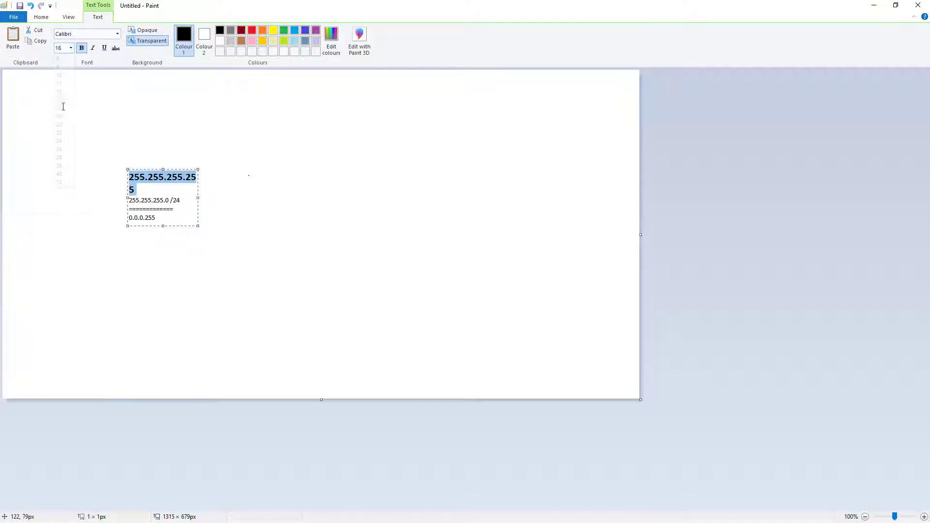
pyautogui.click(200, 204)
pyautogui.click(184, 180)
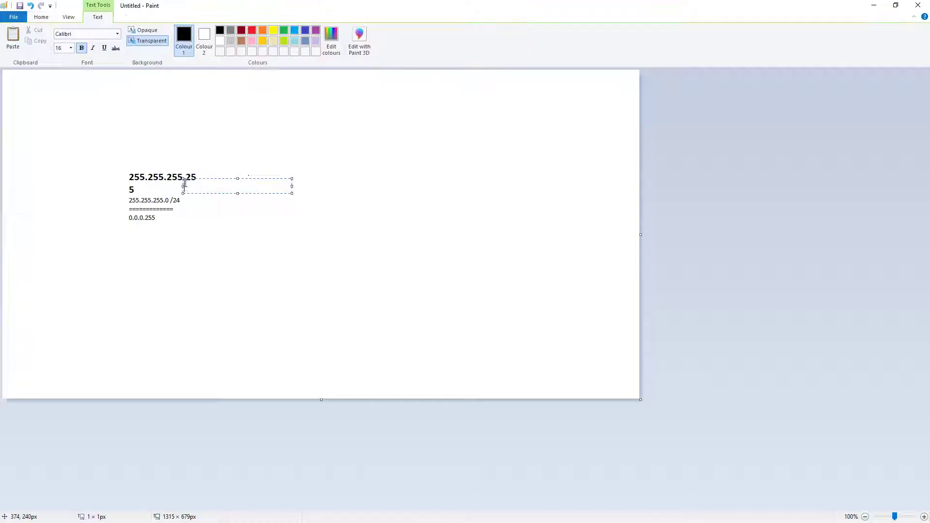
pyautogui.hotkey('ctrl', 'z')
pyautogui.hotkey('ctrl', 'z')
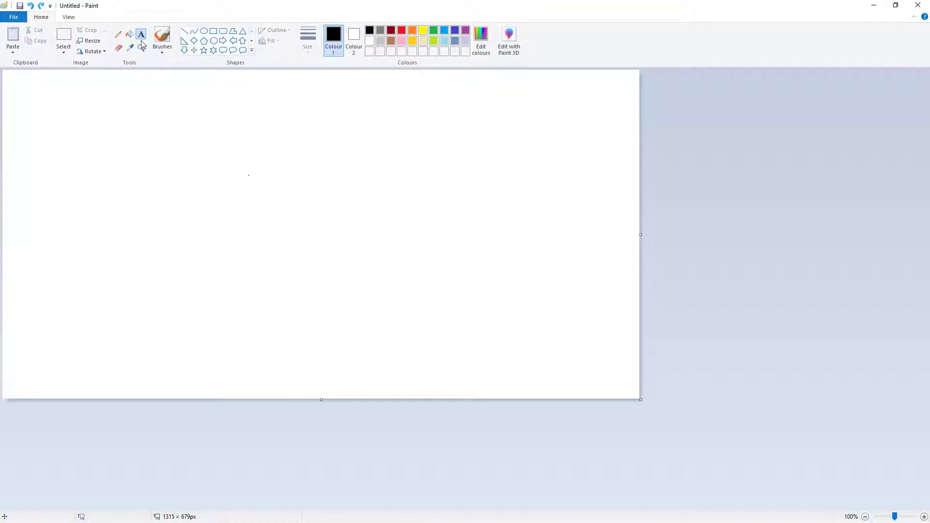
# Add an enlarged text box and write the 255.255.255.255 and 255.255.255.0 mask lines.
pyautogui.click(189, 171)
pyautogui.write('2')
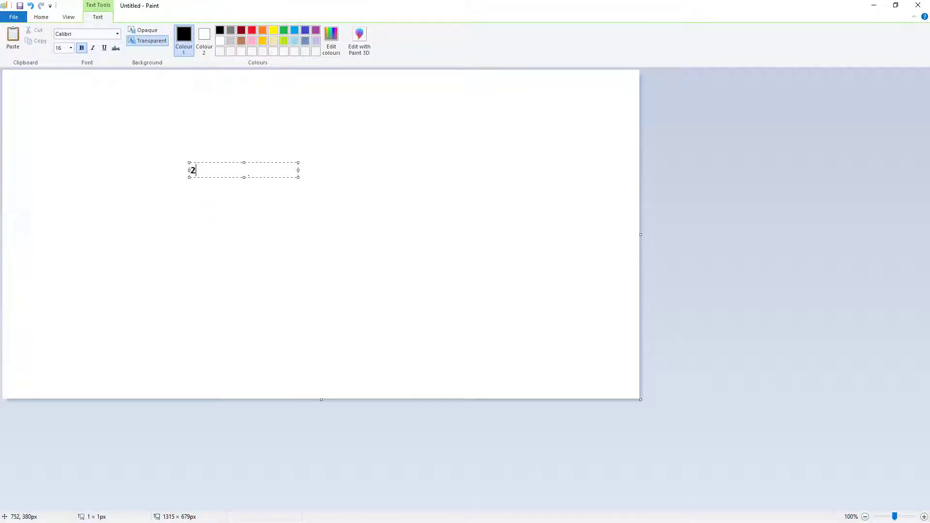
pyautogui.moveTo(298, 176); pyautogui.dragTo(415, 226)
pyautogui.write('55.')
pyautogui.write('255.255.0')
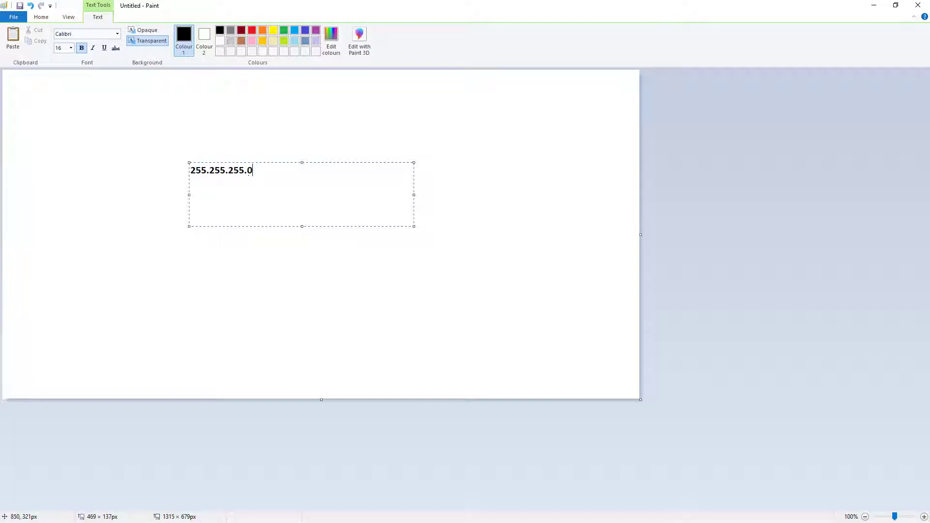
pyautogui.press('Return')
pyautogui.write('255.255')
pyautogui.write('.255.255')
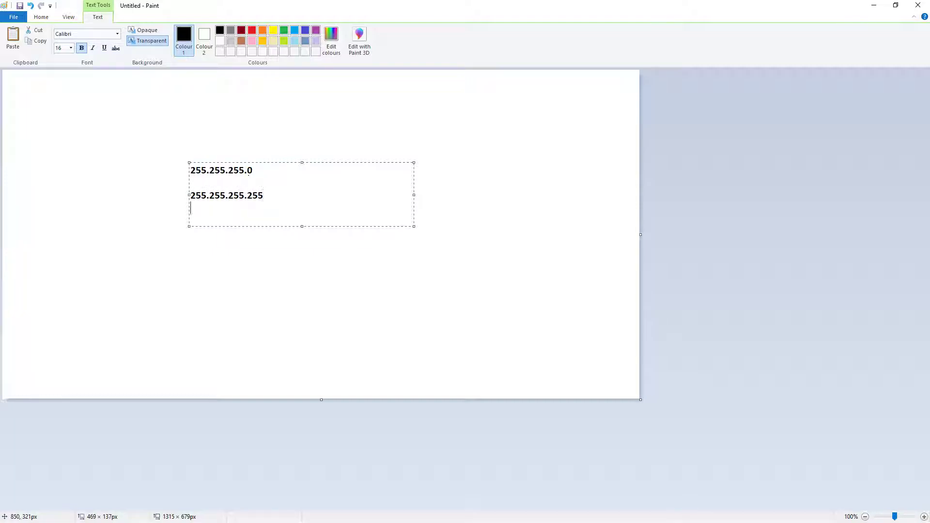
pyautogui.press('Return')
pyautogui.write('0.')
pyautogui.press('BackSpace')
pyautogui.press('BackSpace')
pyautogui.write('255.255.255.')
pyautogui.write('0')
pyautogui.write('===============')
# Add the separator and 0.0.0.255 result, then put the caret after the first mask.
pyautogui.press('Return')
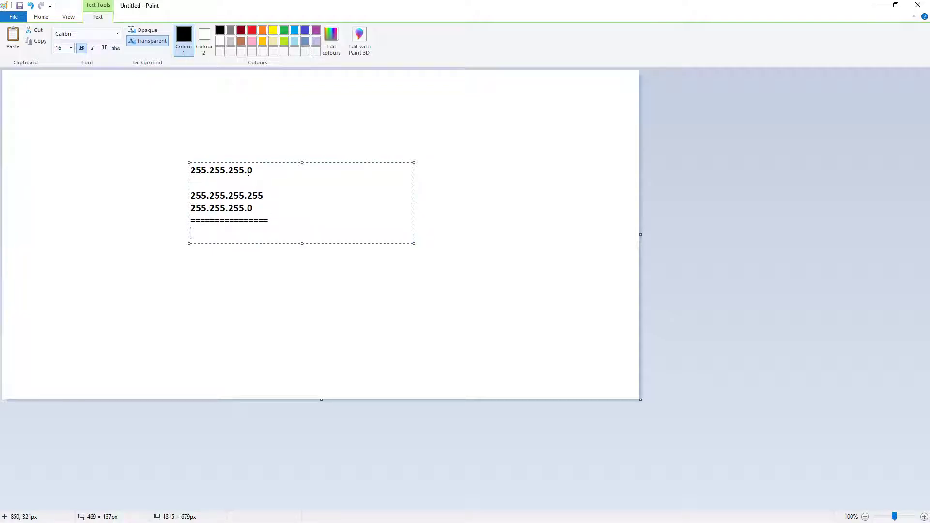
pyautogui.write('0.0.0.25')
pyautogui.write('5')
pyautogui.press('Return')
pyautogui.press('Return')
pyautogui.press('Return')
pyautogui.moveTo(254, 170); pyautogui.dragTo(190, 171)
pyautogui.click(207, 172)
pyautogui.click(253, 172)
# Rework the note for masks .128 and .224, giving wildcards 0.0.0.127 and 0.0.0.31.
pyautogui.press('BackSpace')
pyautogui.write('128')
pyautogui.press('BackSpace')
pyautogui.write('1')
pyautogui.write('28')
pyautogui.press('BackSpace')
pyautogui.press('BackSpace')
pyautogui.press('BackSpace')
pyautogui.write('127')
pyautogui.press('BackSpace')
pyautogui.press('BackSpace')
pyautogui.press('BackSpace')
pyautogui.write('22')
pyautogui.write('4')
pyautogui.press('BackSpace')
pyautogui.press('BackSpace')
pyautogui.press('BackSpace')
pyautogui.write('2')
pyautogui.write('24')
pyautogui.press('BackSpace')
pyautogui.press('BackSpace')
pyautogui.press('BackSpace')
pyautogui.write('31')
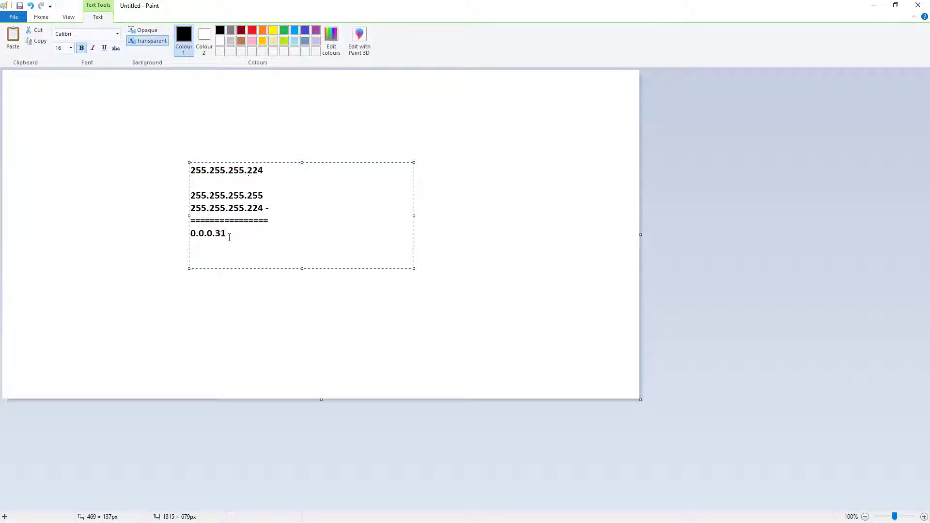
# Change the masks to 255.255.255.248 with the wildcard result 0.0.0.7.
pyautogui.click(266, 171)
pyautogui.press('BackSpace')
pyautogui.press('BackSpace')
pyautogui.write('48')
pyautogui.press('Down')
pyautogui.press('BackSpace')
pyautogui.press('BackSpace')
pyautogui.write('3')
pyautogui.press('BackSpace')
pyautogui.write('48')
pyautogui.press('BackSpace')
pyautogui.press('BackSpace')
pyautogui.write('7')
# Add the 'wildcard Mask' label and minimise Paint to show Packet Tracer.
pyautogui.press('Return')
pyautogui.write('w')
pyautogui.write('ildcard Mask')
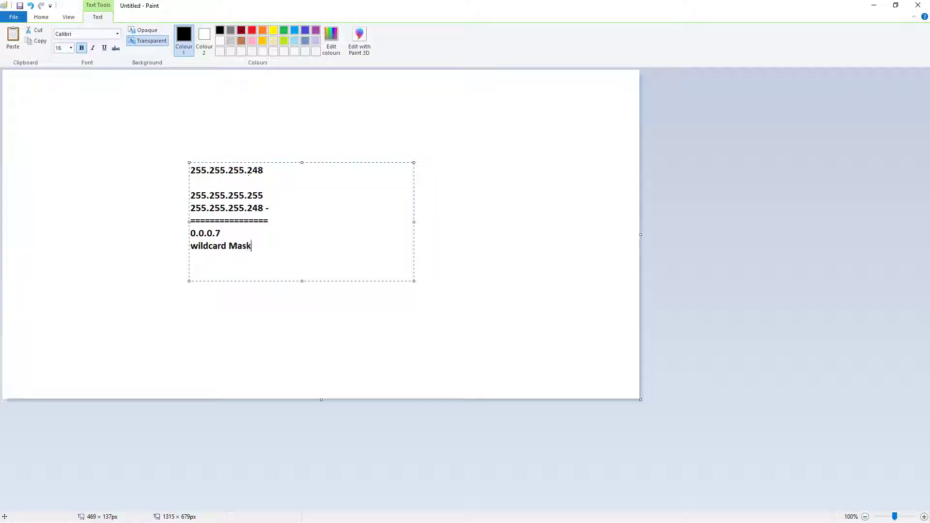
pyautogui.press('Return')
pyautogui.moveTo(263, 196)
pyautogui.mouseDown()
pyautogui.moveTo(230, 193)
pyautogui.moveTo(239, 173)
pyautogui.moveTo(186, 196)
pyautogui.mouseUp()
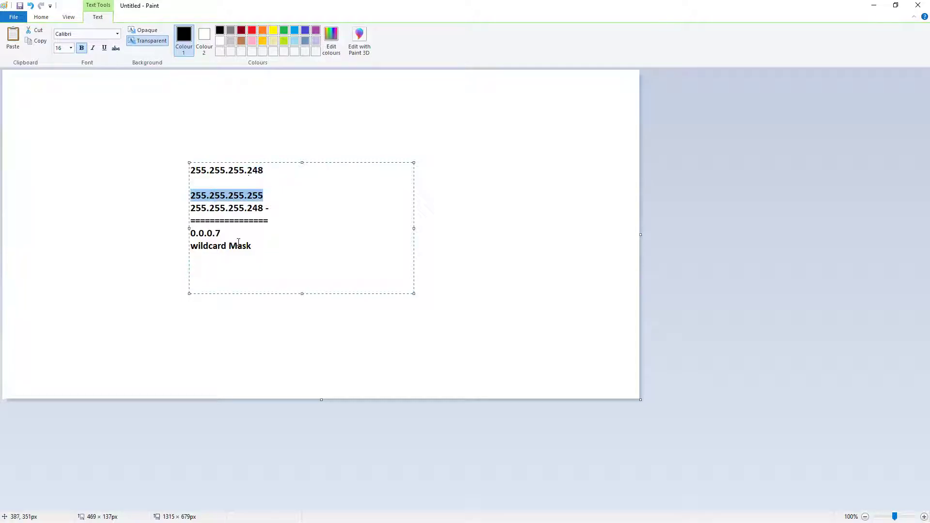
pyautogui.click(874, 6)
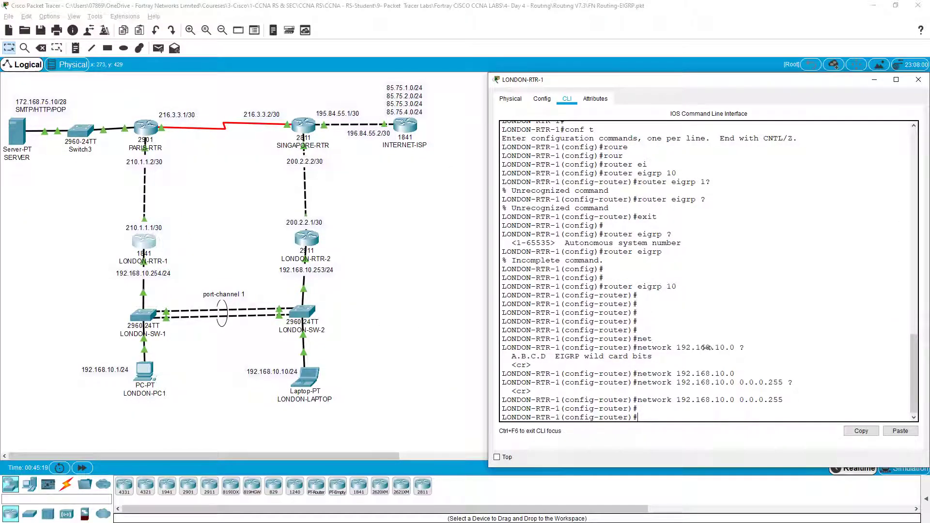
pyautogui.scroll(7, 654, 320)
pyautogui.moveTo(614, 298); pyautogui.dragTo(658, 299)
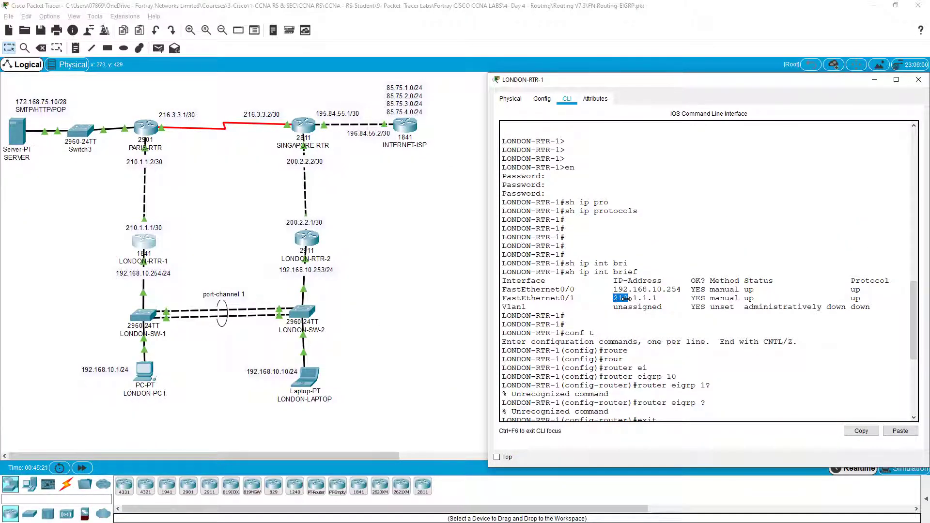
pyautogui.scroll(-8, 691, 332)
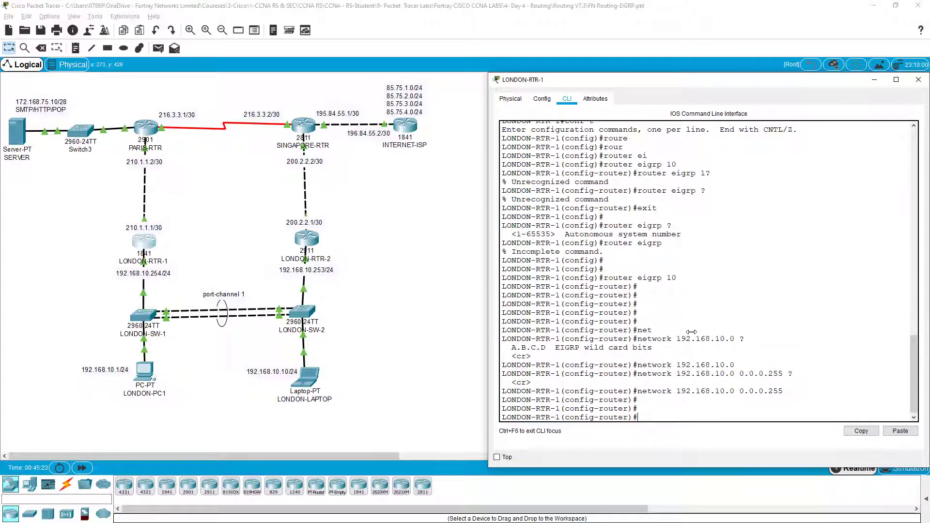
pyautogui.write('network')
# Add 'network 210.1.1.0 0.0.0.255' to EIGRP 10 on LONDON-RTR-1.
pyautogui.press('Tab')
pyautogui.write('210.')
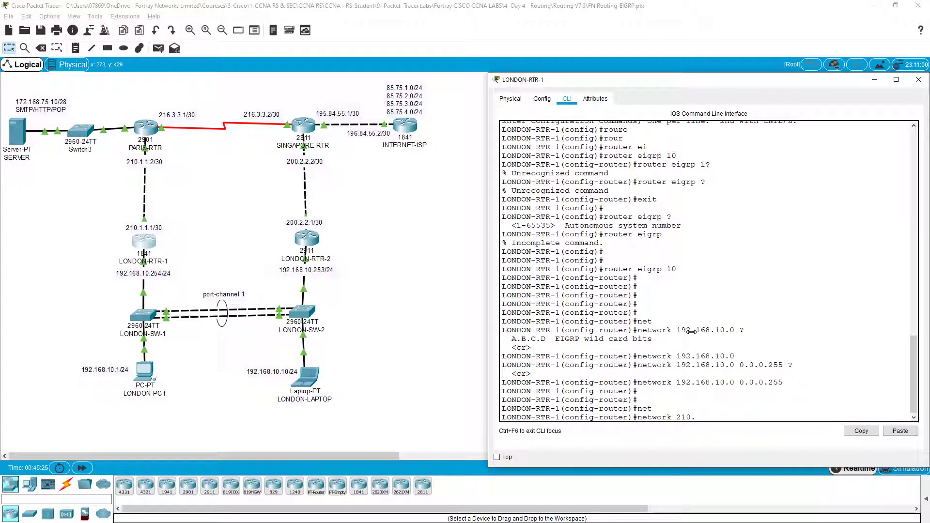
pyautogui.write('1.1.0 ')
pyautogui.write('0.0.0.255')
pyautogui.press('Return')
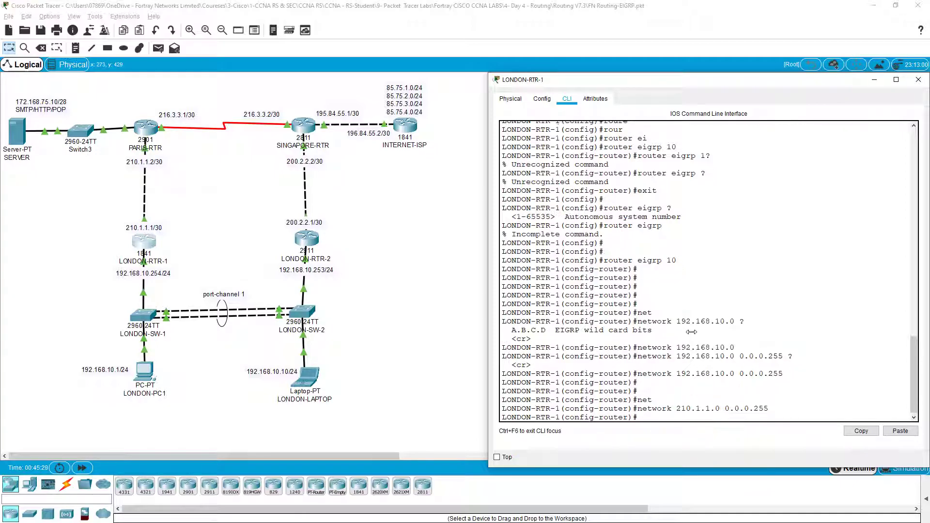
pyautogui.press('Return')
pyautogui.press('Return')
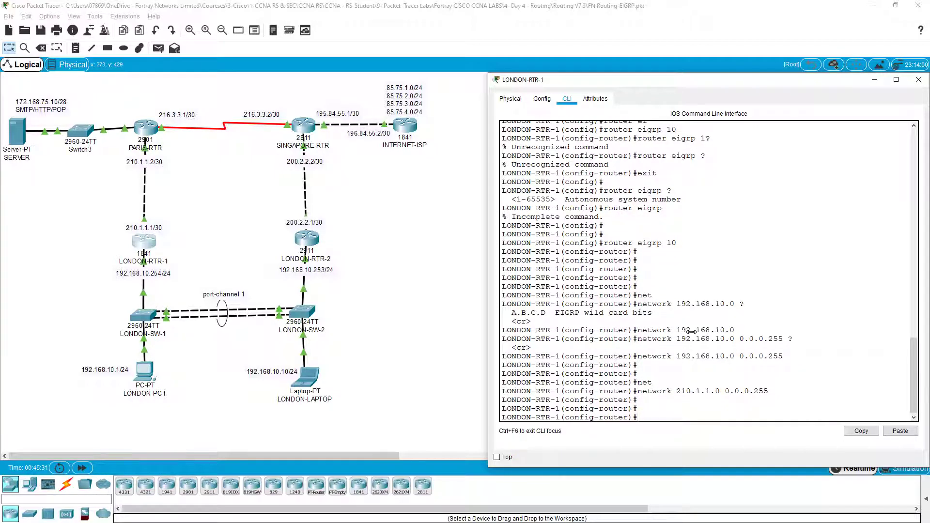
# Return to privileged mode and save the configuration with wr.
pyautogui.hotkey('ctrl', 'z')
pyautogui.press('Return')
pyautogui.write('wr')
pyautogui.press('Return')
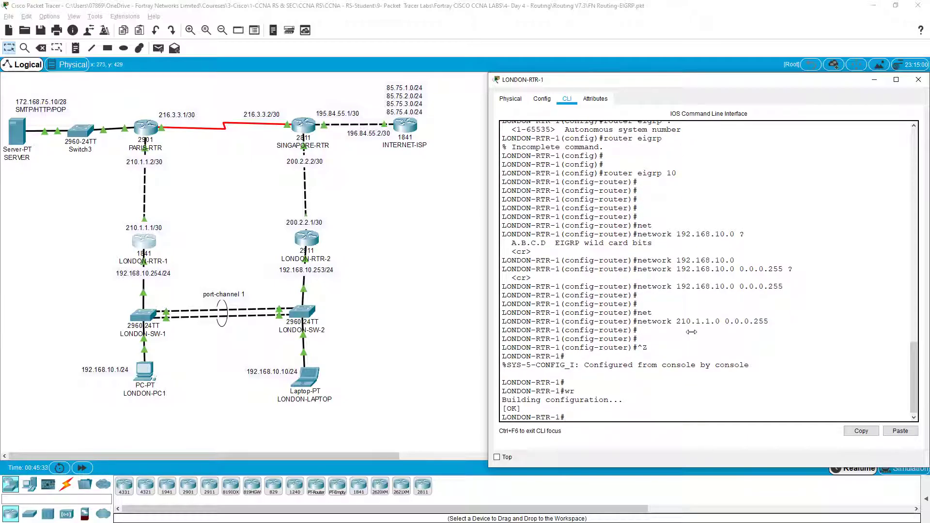
pyautogui.hotkey('ctrl', 'z')
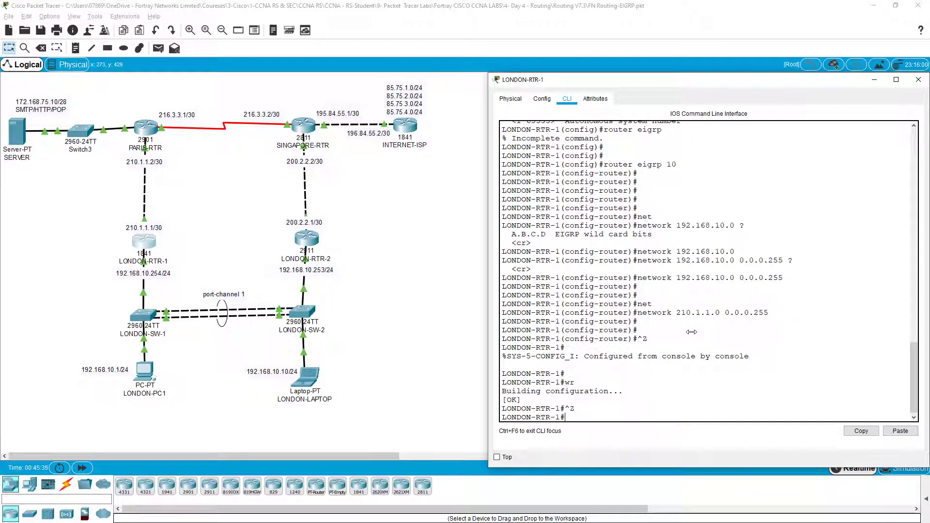
pyautogui.press('Return')
pyautogui.press('Return')
pyautogui.press('Return')
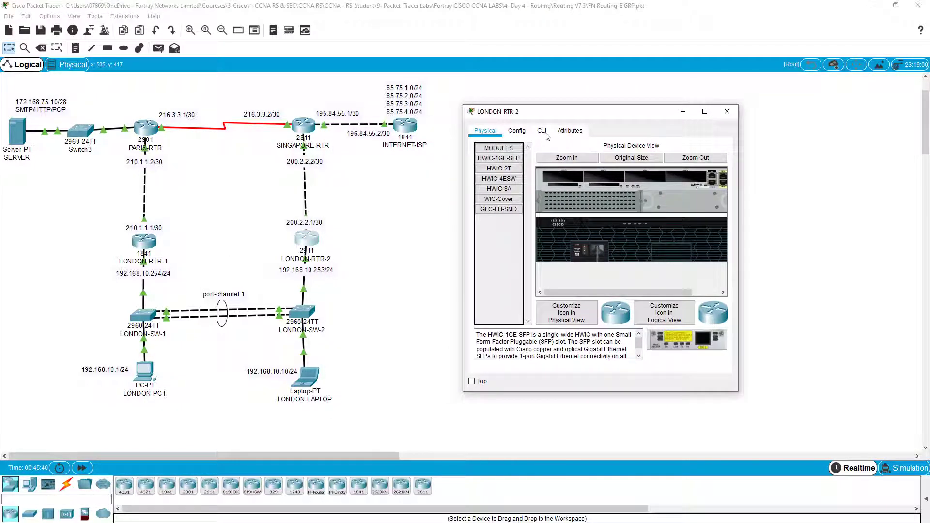
# Open and enlarge LONDON-RTR-2's console and enter privileged mode with en.
pyautogui.click(544, 132)
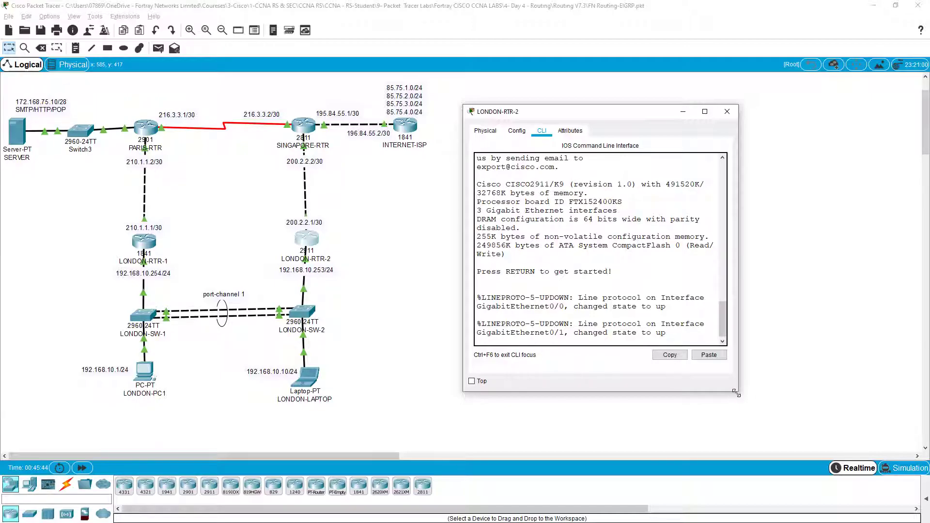
pyautogui.moveTo(735, 396); pyautogui.dragTo(924, 420)
pyautogui.press('Return')
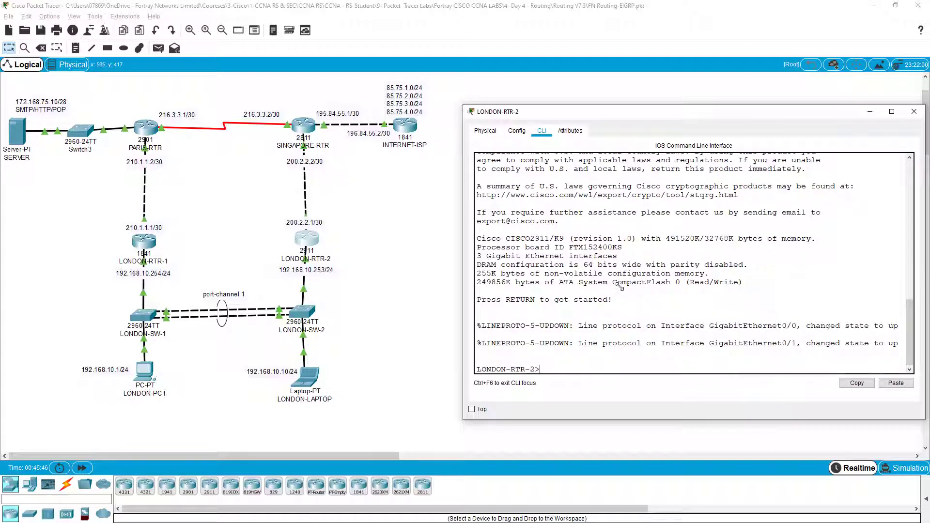
pyautogui.press('Return')
pyautogui.press('Return')
pyautogui.write('en')
pyautogui.press('Return')
pyautogui.press('Return')
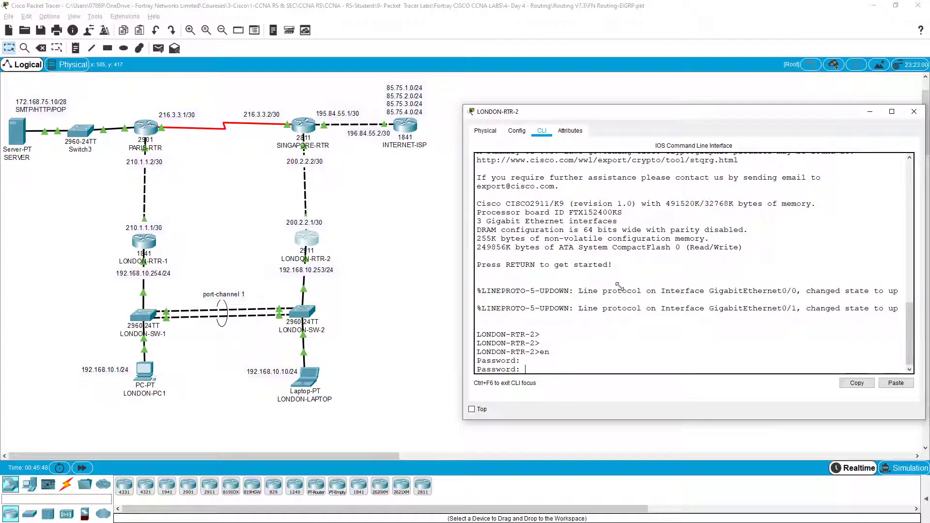
pyautogui.press('Return')
pyautogui.write('conf t')
pyautogui.press('Return')
pyautogui.write('rou')
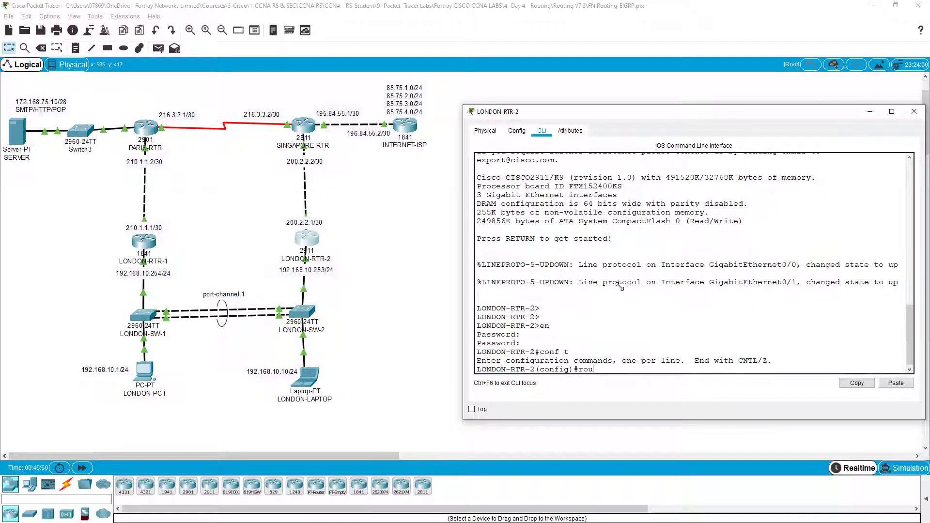
pyautogui.write('ter ')
pyautogui.write('ei')
# Start EIGRP 10 and enter 'network 192.168.10.0 0.0.0.255'.
pyautogui.press('Tab')
pyautogui.write('10')
pyautogui.press('Return')
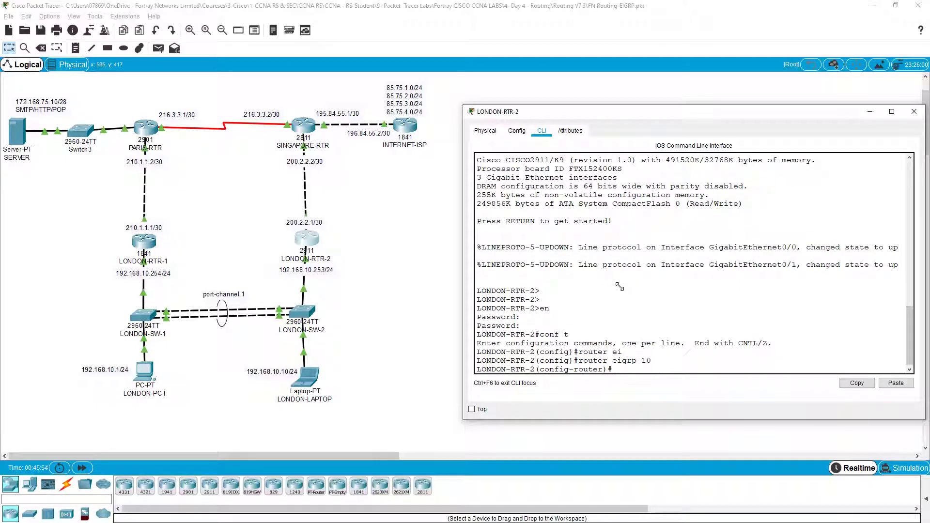
pyautogui.press('Return')
pyautogui.press('Return')
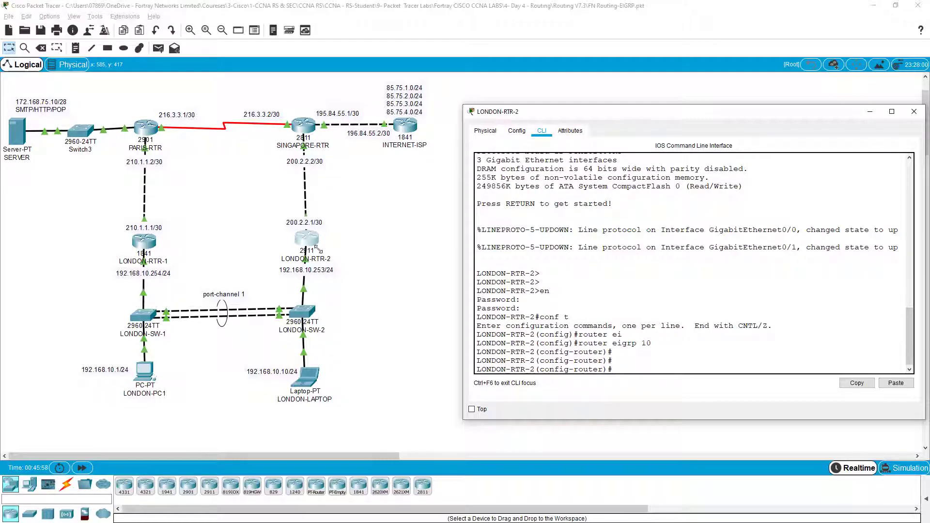
pyautogui.click(646, 301)
pyautogui.press('Return')
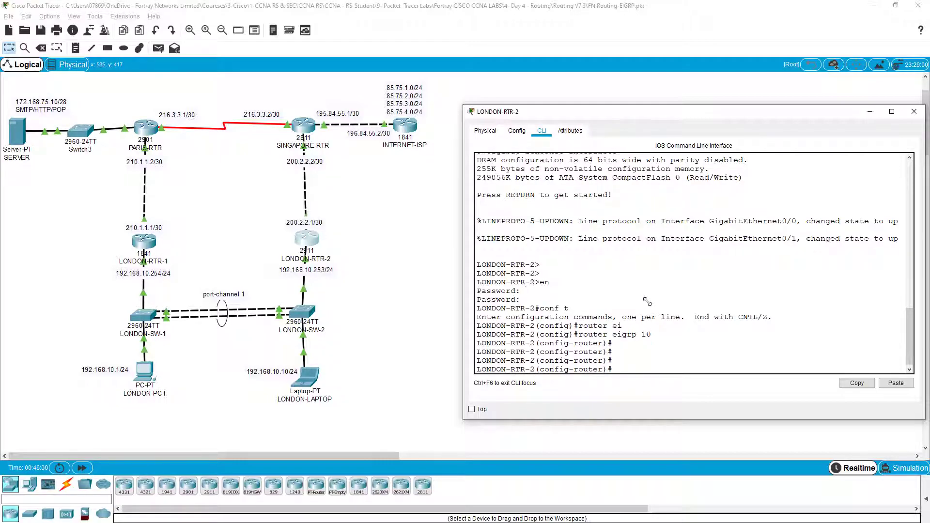
pyautogui.press('Return')
pyautogui.write('net')
pyautogui.press('Tab')
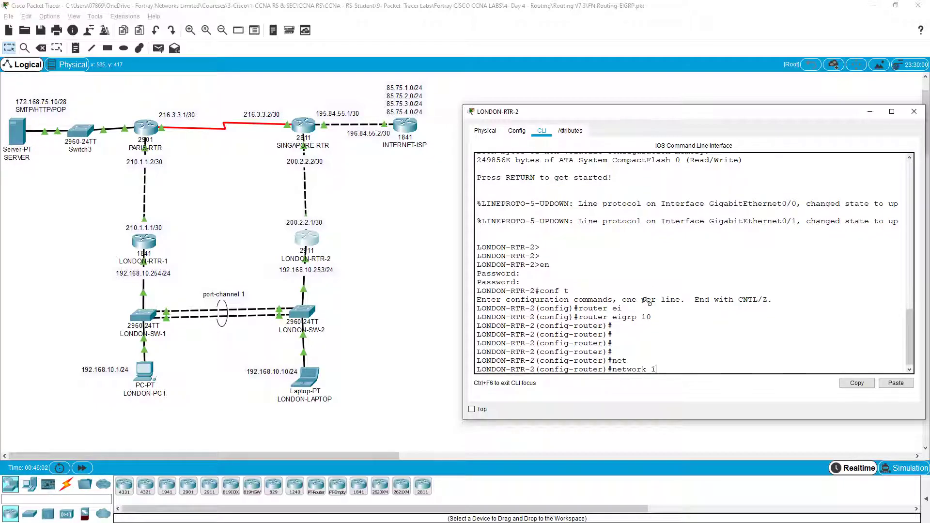
pyautogui.write('192.168.10.0')
pyautogui.write(' ?')
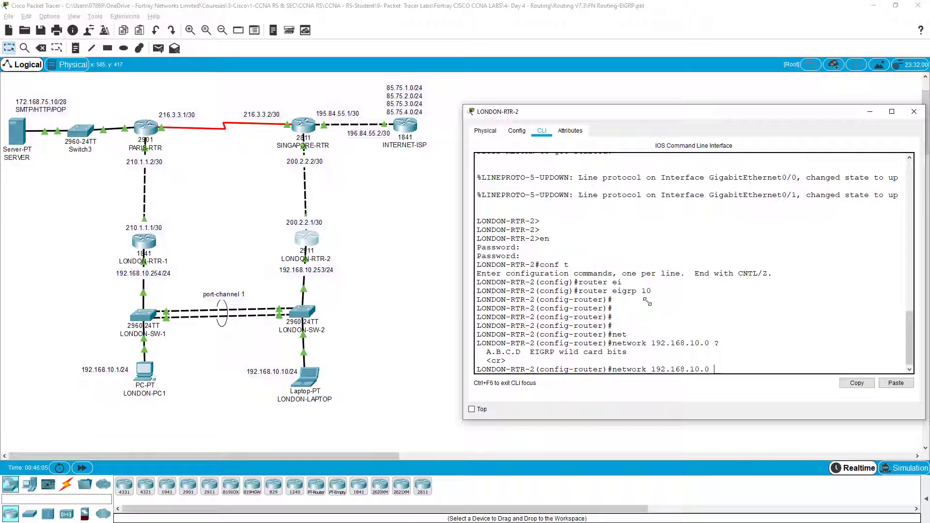
pyautogui.write('0.0.0.255')
pyautogui.press('Return')
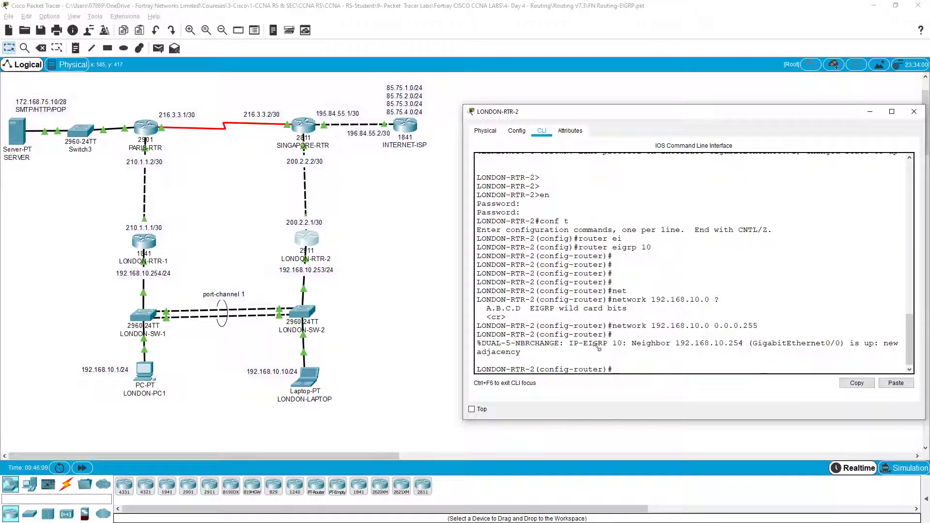
# Note the new neighbor adjacency and add 'network 200.2.2.0 0.0.0.255' to EIGRP 10.
pyautogui.moveTo(579, 344); pyautogui.dragTo(669, 351)
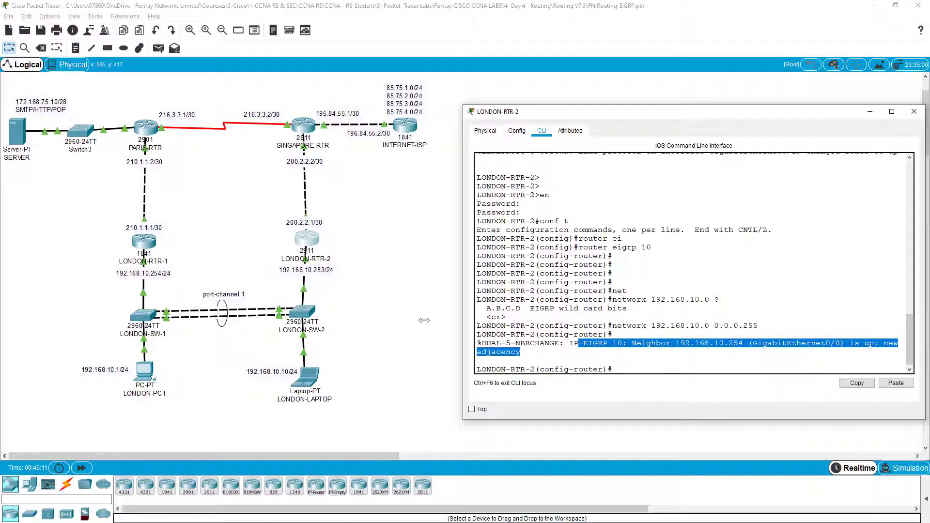
pyautogui.press('Return')
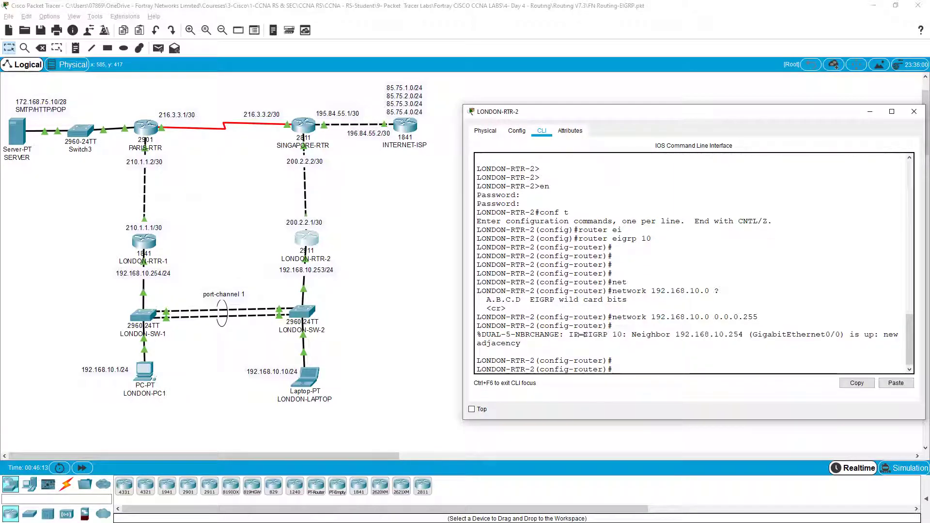
pyautogui.press('Return')
pyautogui.write('net')
pyautogui.press('Tab')
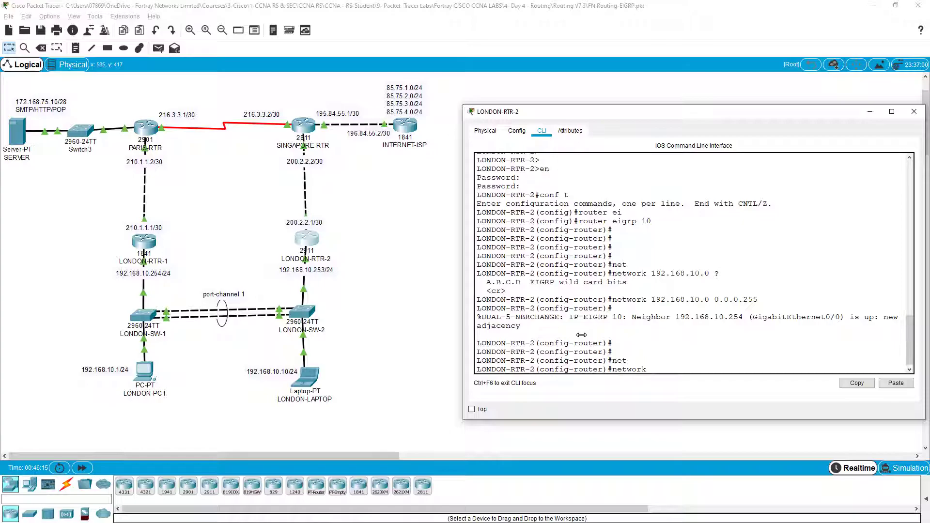
pyautogui.write('200.2.2.0')
pyautogui.press('Return')
pyautogui.press('Up')
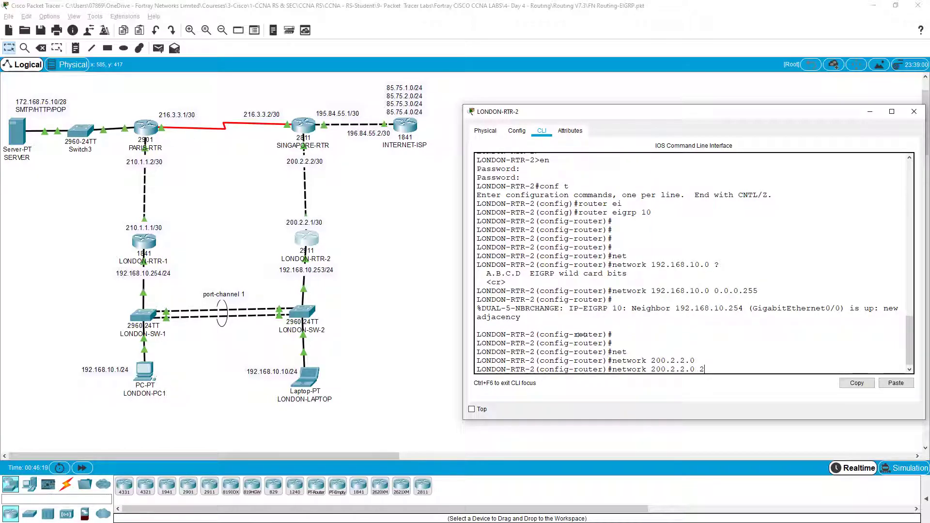
pyautogui.write('0.0.')
pyautogui.write('0.2')
pyautogui.write('55')
pyautogui.press('Return')
pyautogui.press('Return')
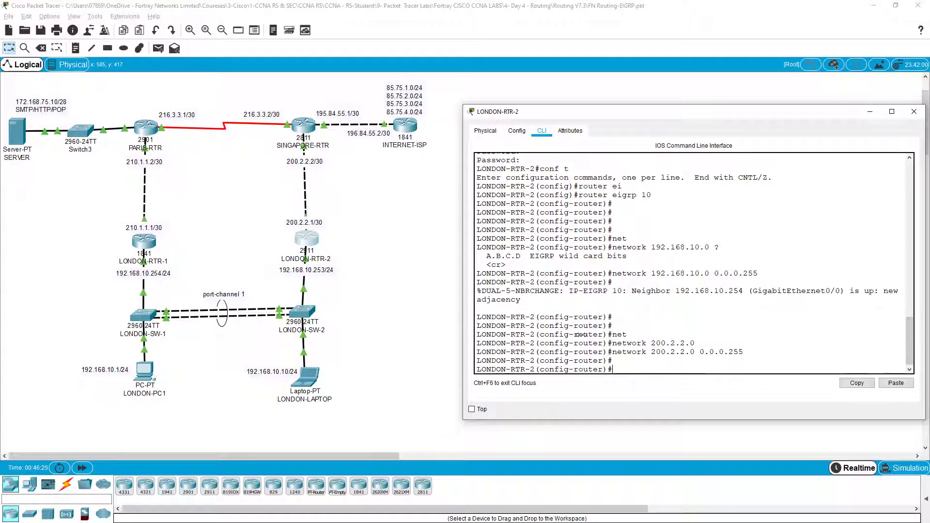
# Return to privileged mode and show EIGRP neighbors, confirming 192.168.10.254.
pyautogui.hotkey('ctrl', 'z')
pyautogui.press('Return')
pyautogui.write('sh ip ')
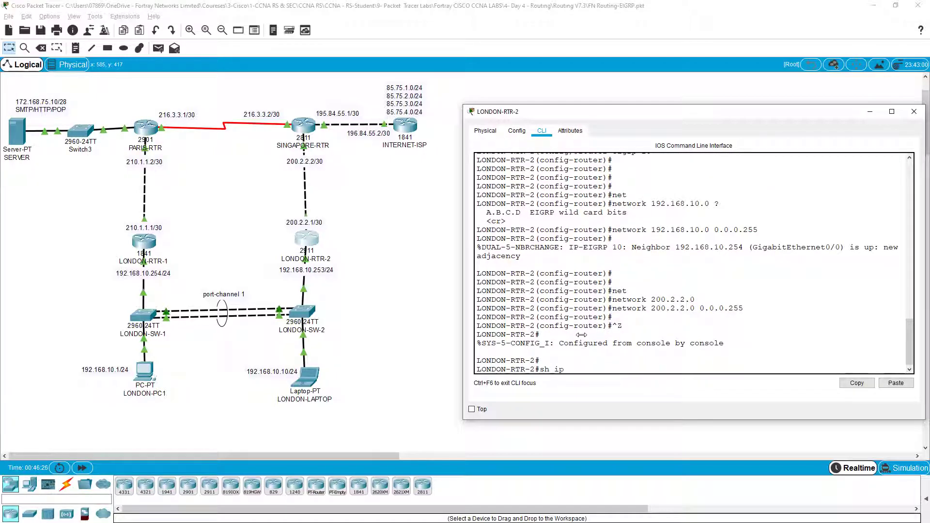
pyautogui.write('ei')
pyautogui.press('Tab')
pyautogui.write('nei')
pyautogui.press('Tab')
pyautogui.press('Return')
pyautogui.press('Return')
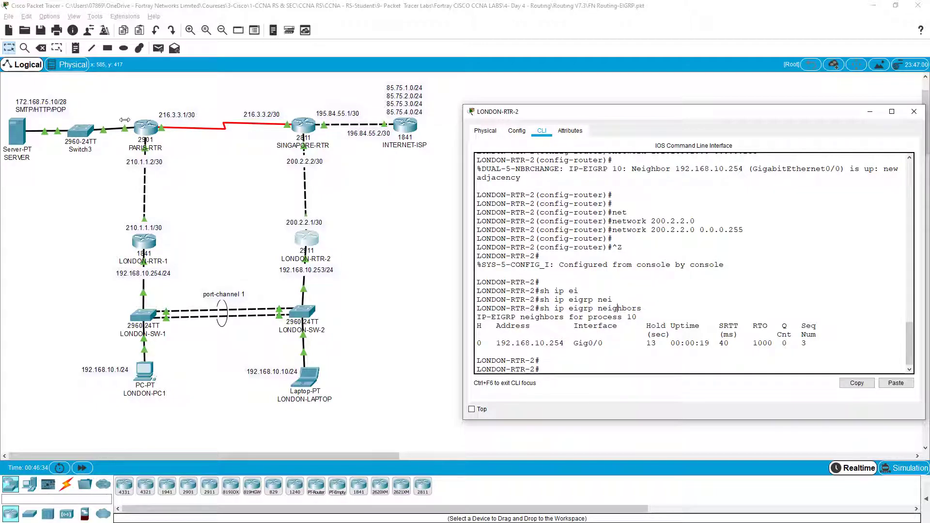
pyautogui.click(141, 133)
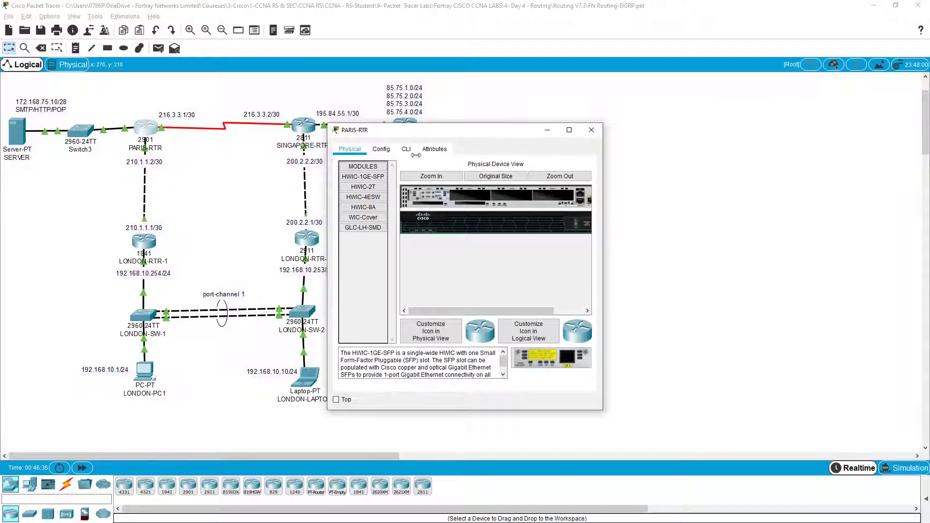
# Open PARIS-RTR's command line, enlarge it, and enter global configuration mode.
pyautogui.click(407, 153)
pyautogui.moveTo(444, 143); pyautogui.dragTo(598, 106)
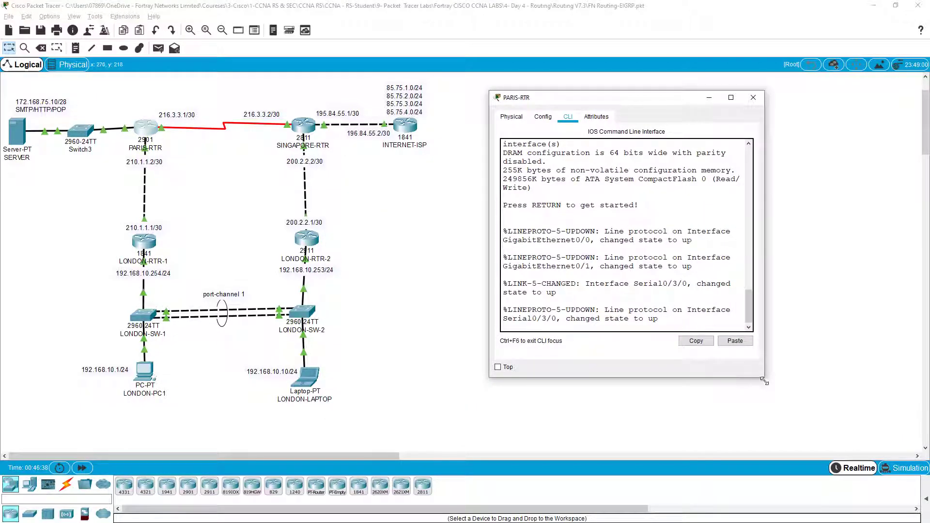
pyautogui.moveTo(762, 376); pyautogui.dragTo(929, 432)
pyautogui.moveTo(789, 355); pyautogui.dragTo(762, 356)
pyautogui.press('Return')
pyautogui.press('Return')
pyautogui.press('Return')
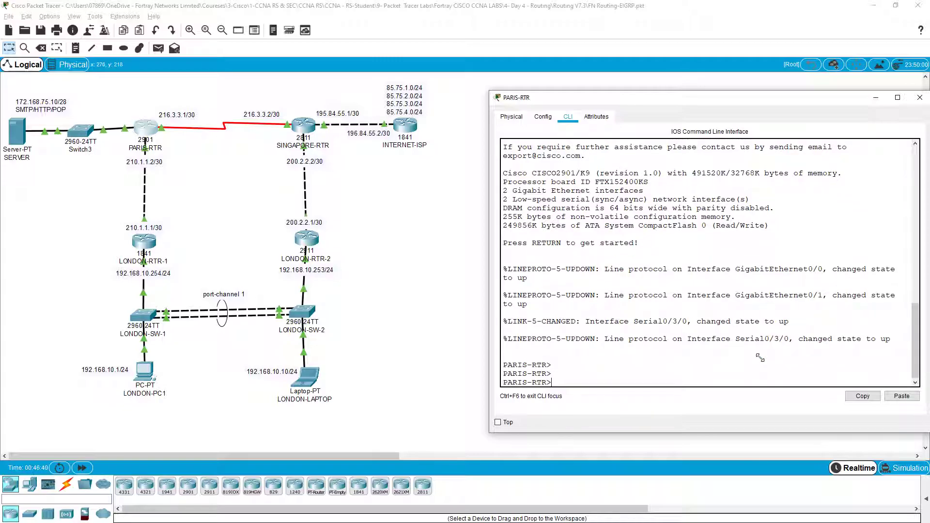
pyautogui.write('en')
pyautogui.press('Return')
pyautogui.press('Return')
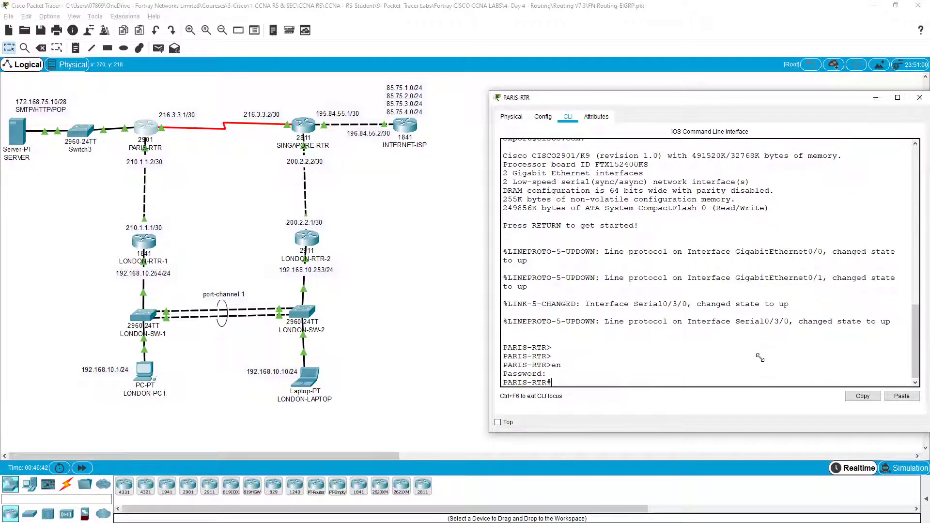
pyautogui.write('conf t')
pyautogui.press('Return')
pyautogui.write('router')
# Start EIGRP AS 10 and advertise network 210.1.1.0 0.0.0.255.
pyautogui.press('Tab')
pyautogui.write('ei')
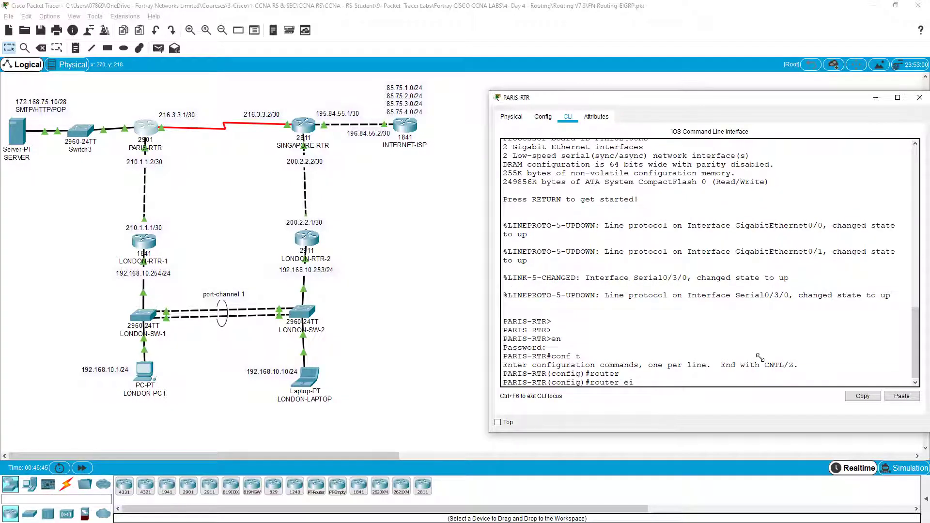
pyautogui.press('Tab')
pyautogui.write('10')
pyautogui.press('Return')
pyautogui.press('Return')
pyautogui.press('Return')
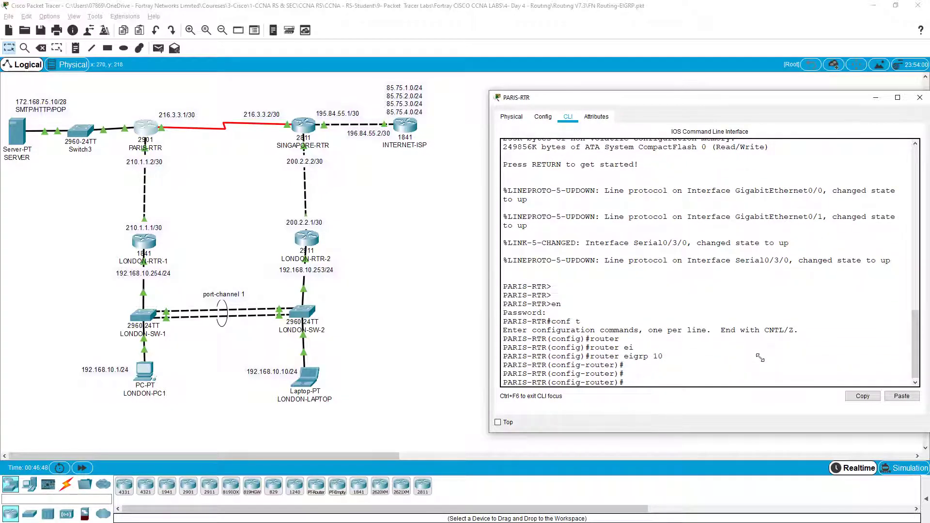
pyautogui.write('net')
pyautogui.press('Tab')
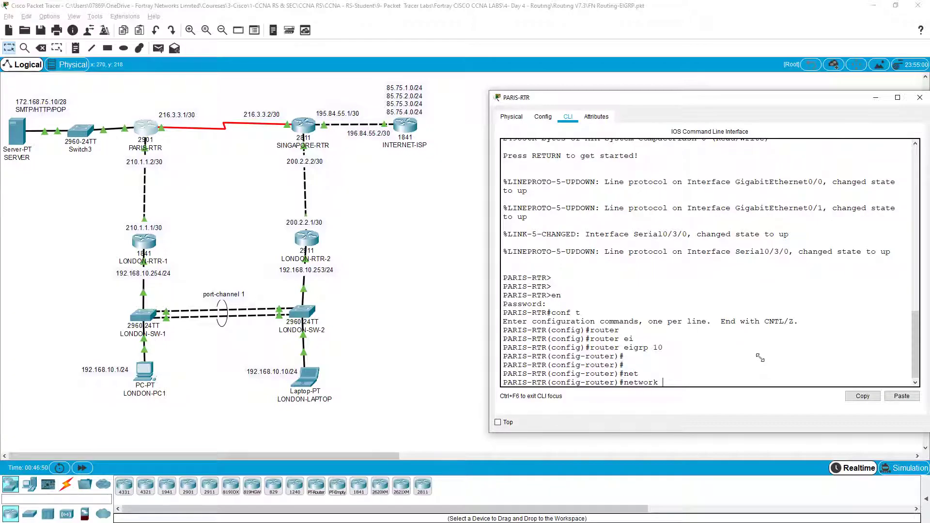
pyautogui.press('BackSpace')
pyautogui.write('10')
pyautogui.write('.1.1.0')
pyautogui.write(' w')
pyautogui.write(' 0.0.')
pyautogui.write('0.255')
pyautogui.press('Return')
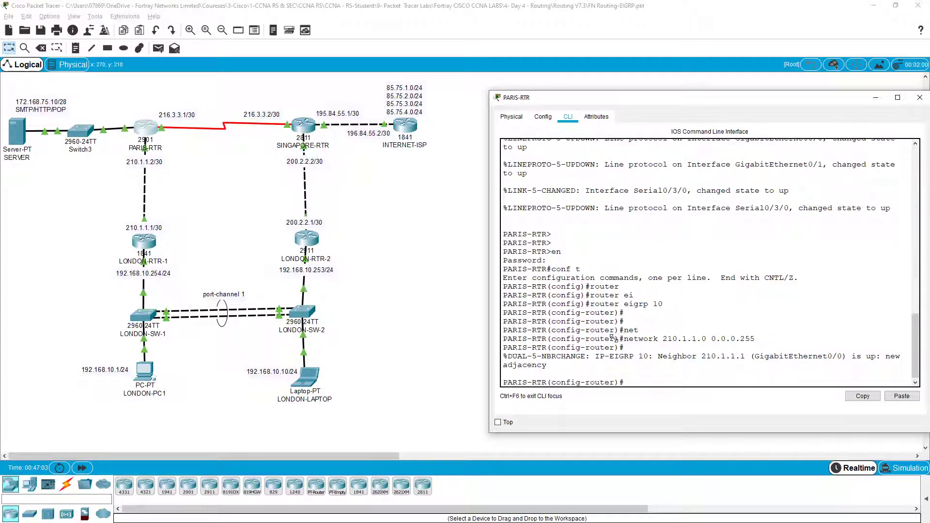
pyautogui.press('Return')
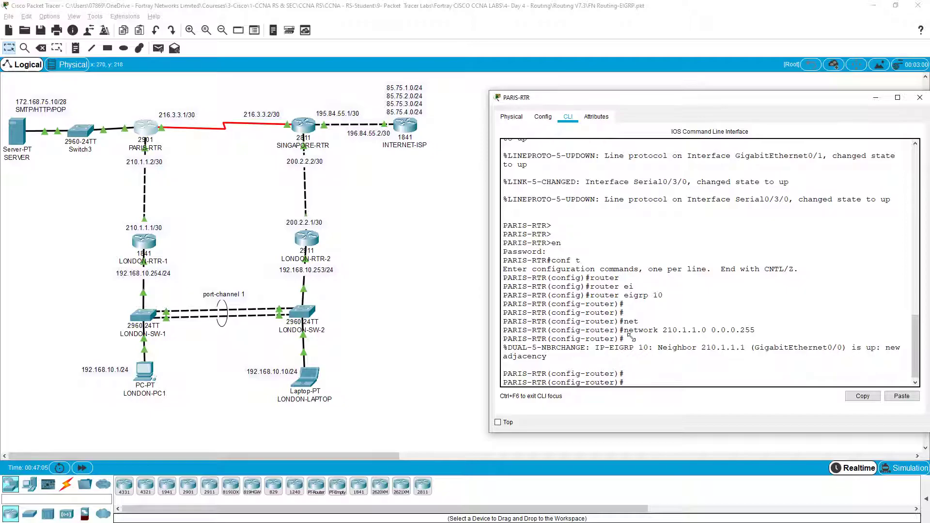
pyautogui.write('net')
# Advertise 216.3.3.0 0.0.0.255, then show the interface brief and Gig0/1 configuration.
pyautogui.press('Tab')
pyautogui.write('2')
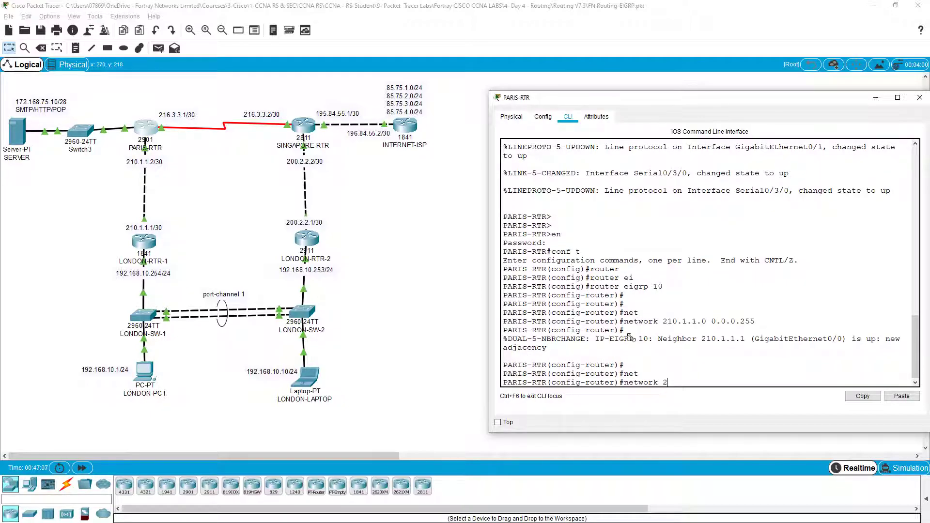
pyautogui.write('16.3.3.0 ')
pyautogui.write('0.0.0.255')
pyautogui.press('Return')
pyautogui.write('net')
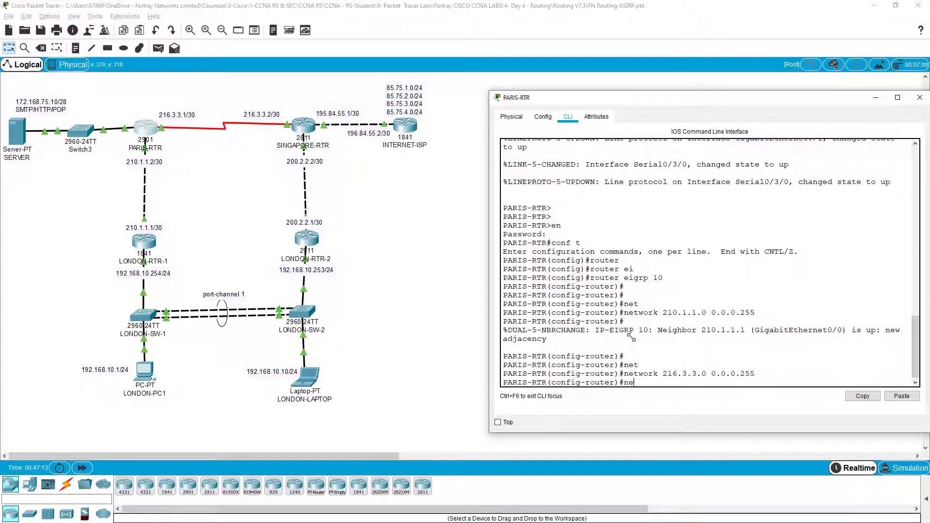
pyautogui.press('Tab')
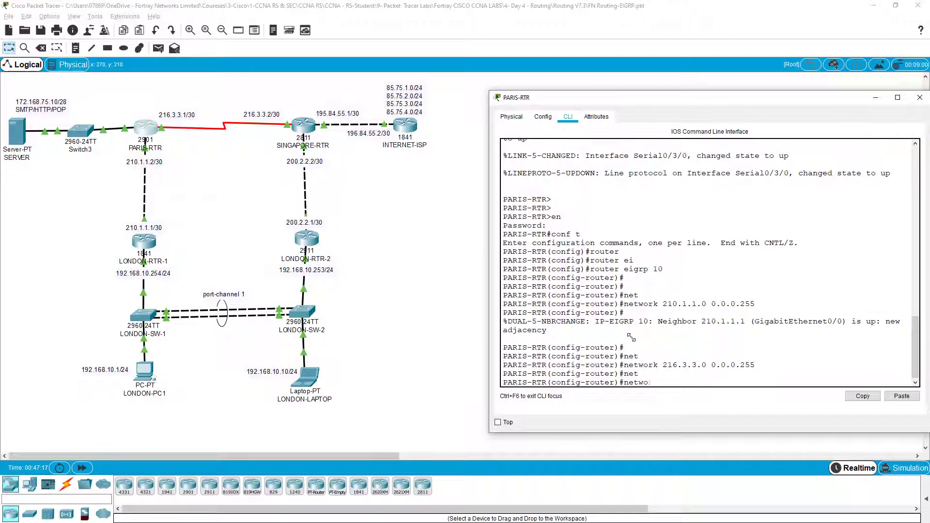
pyautogui.press('BackSpace')
pyautogui.press('BackSpace')
pyautogui.press('BackSpace')
pyautogui.write('do sh ip int bri')
pyautogui.press('Return')
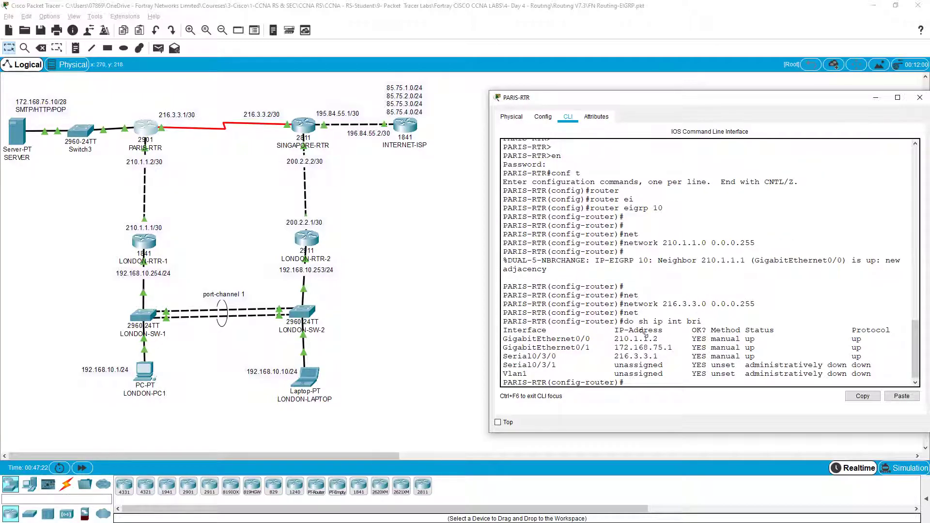
pyautogui.write('do sh run int')
pyautogui.write(' gig0/1')
pyautogui.press('Return')
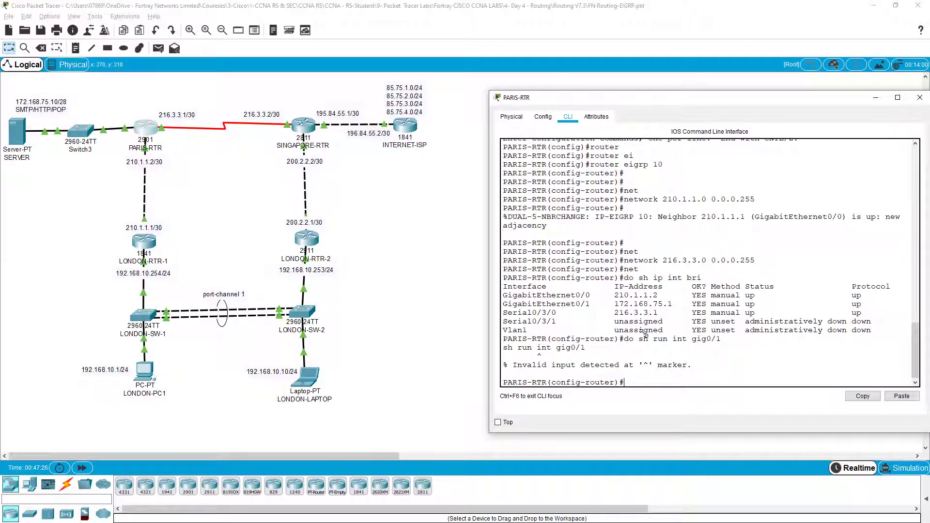
# Display PARIS-RTR's full running configuration with do sh run.
pyautogui.press('BackSpace')
pyautogui.write('do sh run')
pyautogui.press('Return')
pyautogui.press('space')
pyautogui.press('space')
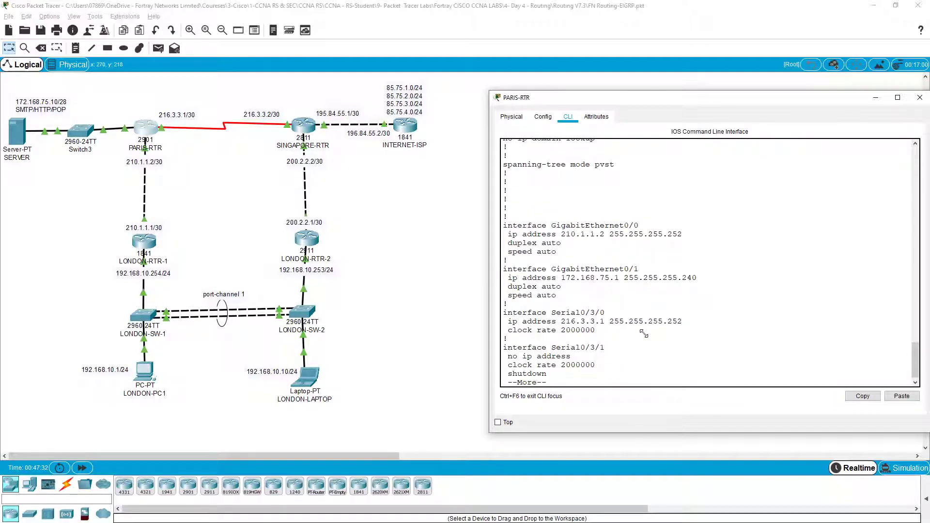
pyautogui.press('q')
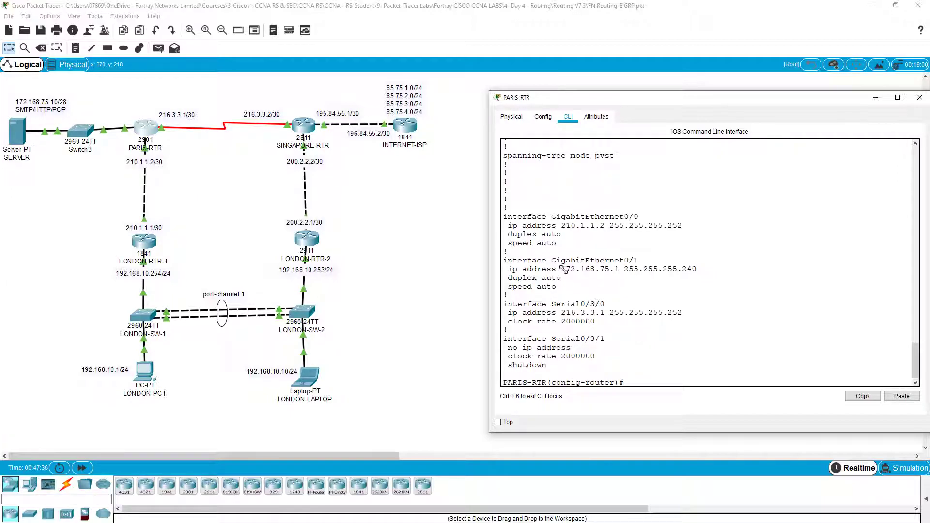
# Highlight the Gig0/1 (172.168.75.1/28) and Gig0/0 (210.1.1.2/30) address lines.
pyautogui.moveTo(561, 269); pyautogui.dragTo(699, 270)
pyautogui.click(699, 270)
pyautogui.moveTo(561, 227); pyautogui.dragTo(682, 231)
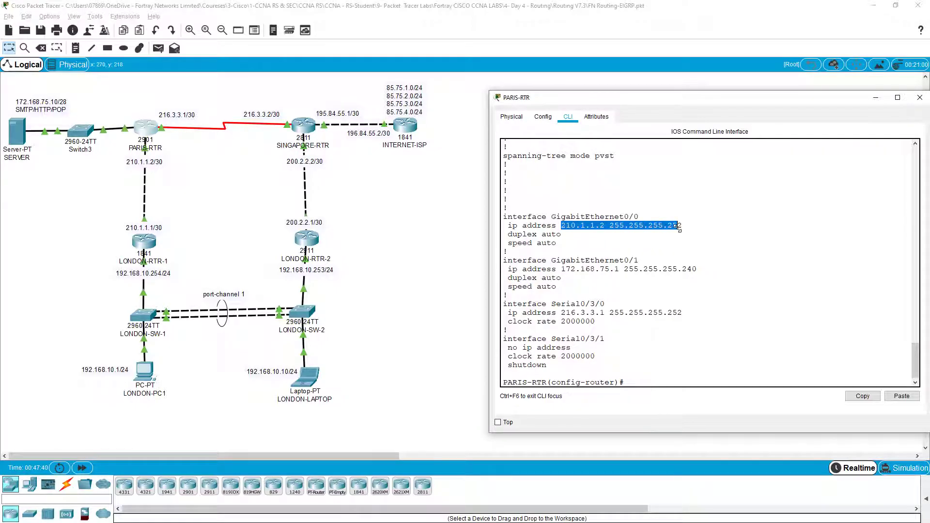
# Return PARIS-RTR to the router eigrp 10 configuration prompt.
pyautogui.click(683, 234)
pyautogui.write('network 216.3.3.0 0.0.0.255')
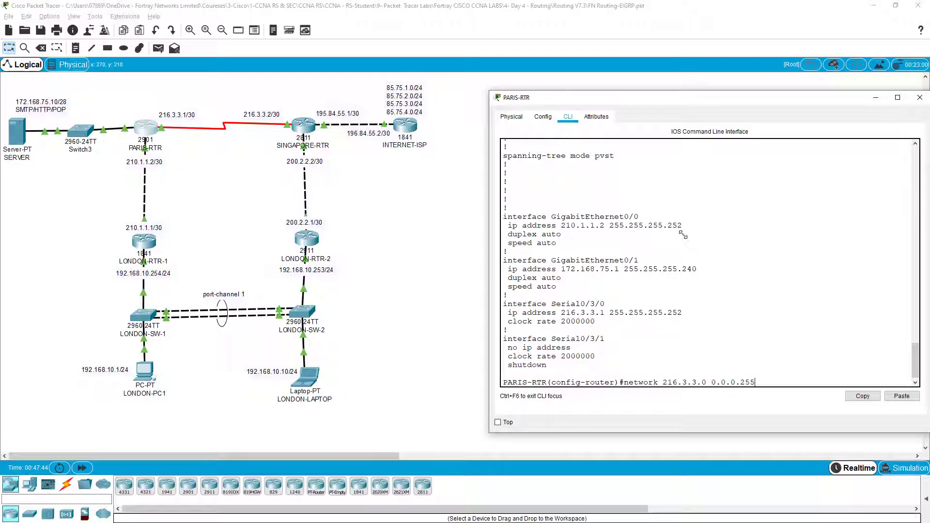
pyautogui.press('BackSpace')
pyautogui.press('Up')
pyautogui.hotkey('ctrl', 'z')
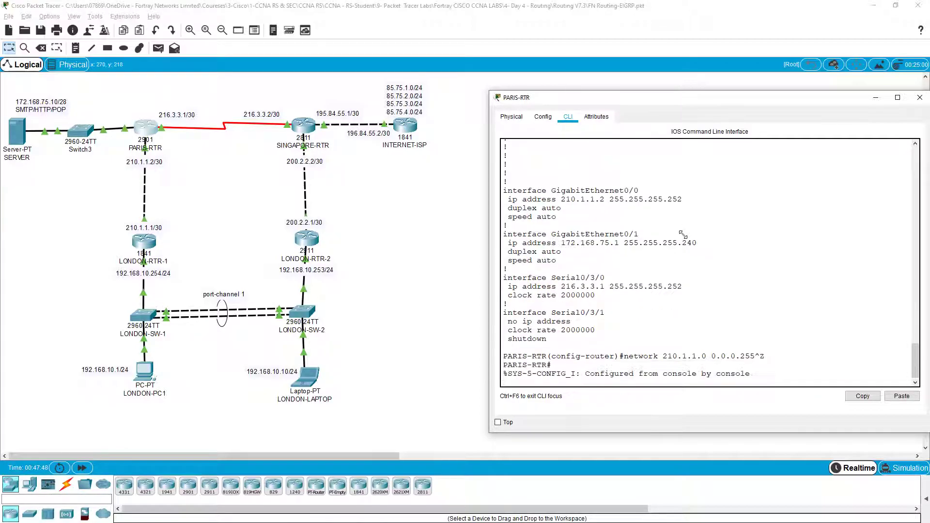
pyautogui.press('Return')
pyautogui.write('conf t')
pyautogui.press('Return')
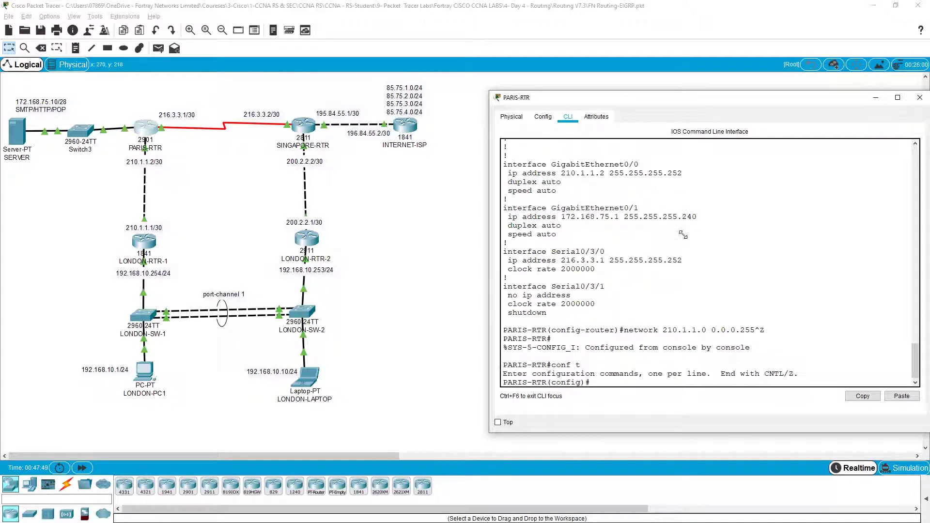
pyautogui.write('router eigrp 10')
pyautogui.press('Return')
pyautogui.press('Return')
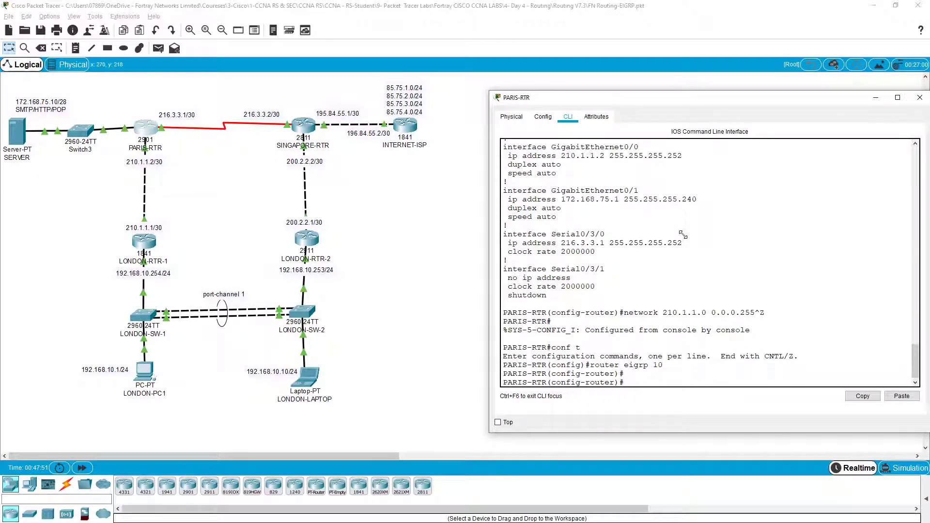
pyautogui.write('no')
# Remove network 210.1.1.0 0.0.0.255 by pasting the copied statement after 'no'.
pyautogui.moveTo(623, 313); pyautogui.dragTo(760, 313)
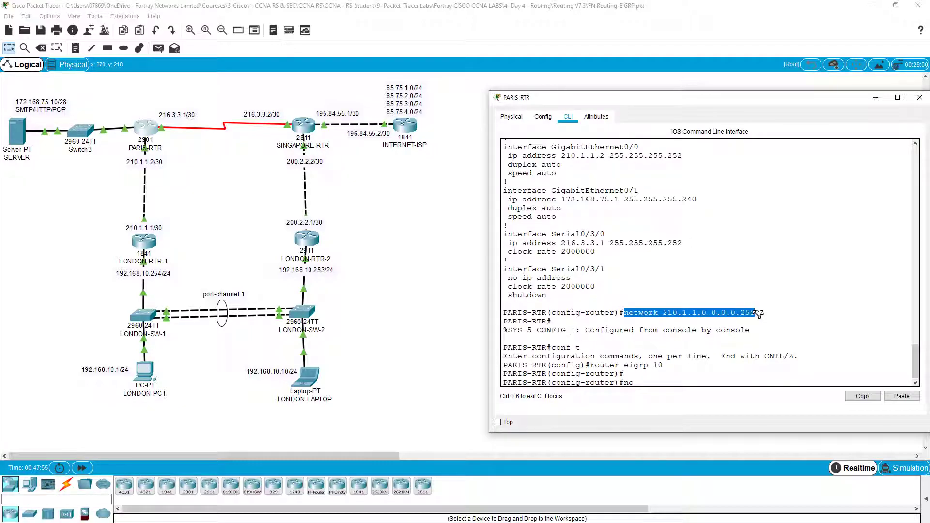
pyautogui.rightClick(757, 315)
pyautogui.click(779, 321)
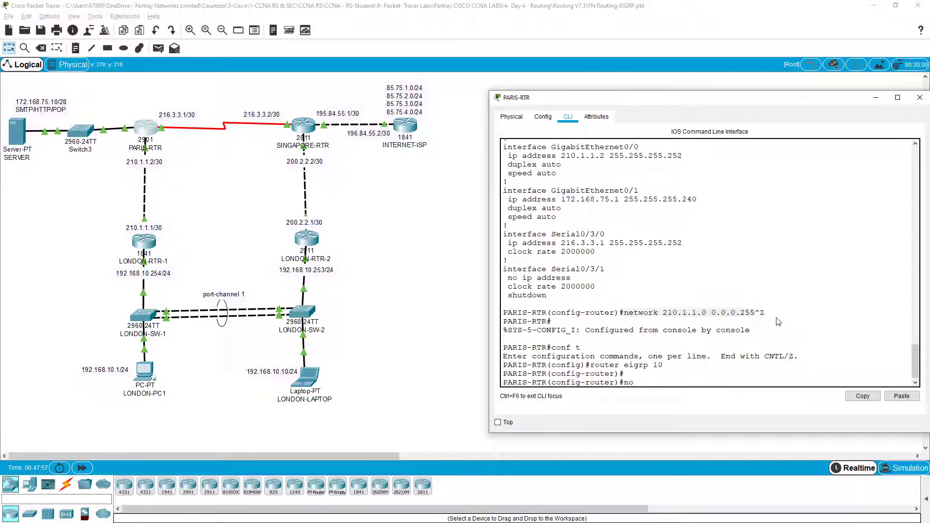
pyautogui.rightClick(733, 321)
pyautogui.click(755, 337)
pyautogui.press('Return')
# Advertise network 210.1.1.0 0.0.0.3 under EIGRP 10.
pyautogui.press('Return')
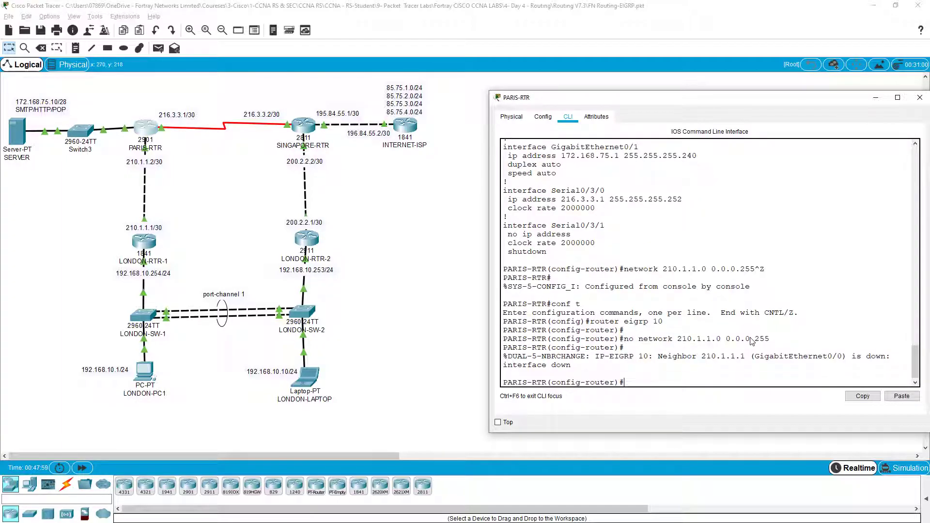
pyautogui.press('Return')
pyautogui.press('Return')
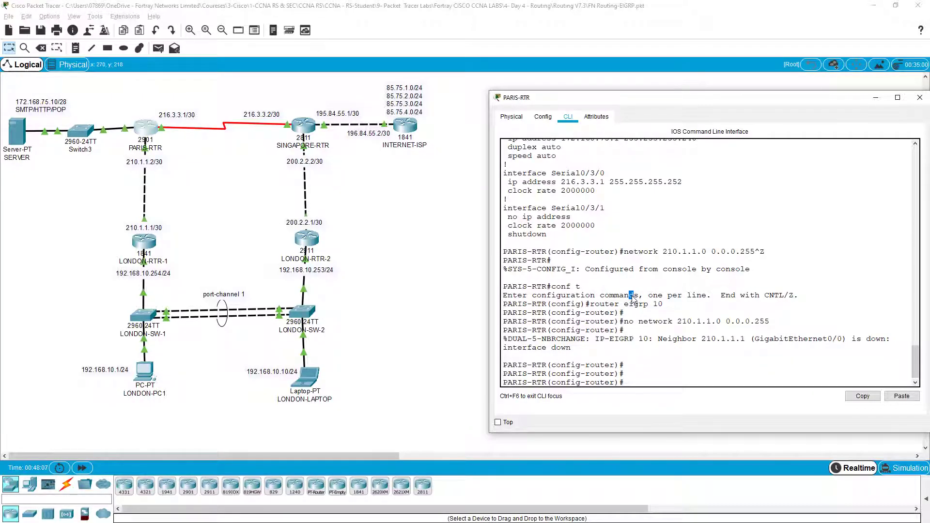
pyautogui.press('Return')
pyautogui.press('Return')
pyautogui.write('net')
pyautogui.press('Tab')
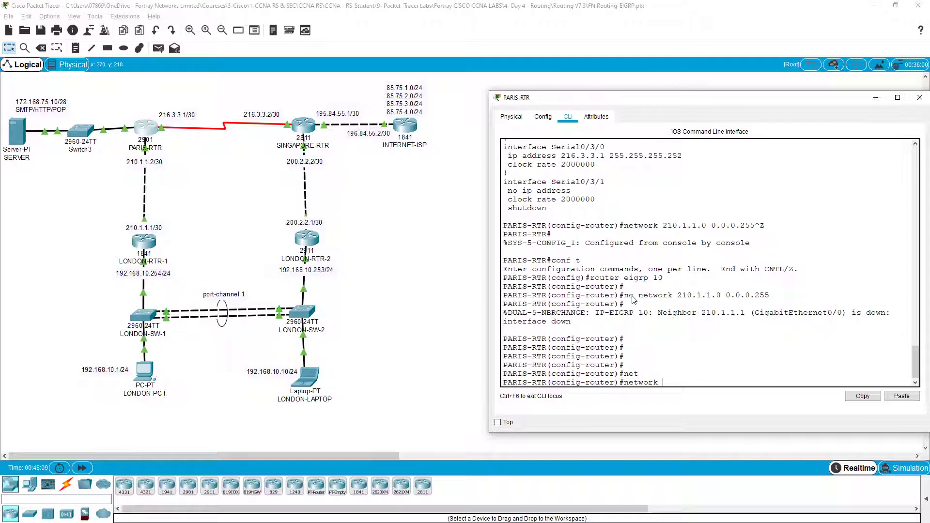
pyautogui.write('210.1.1.')
pyautogui.write('0 0.')
pyautogui.write('0.0.3')
pyautogui.press('Return')
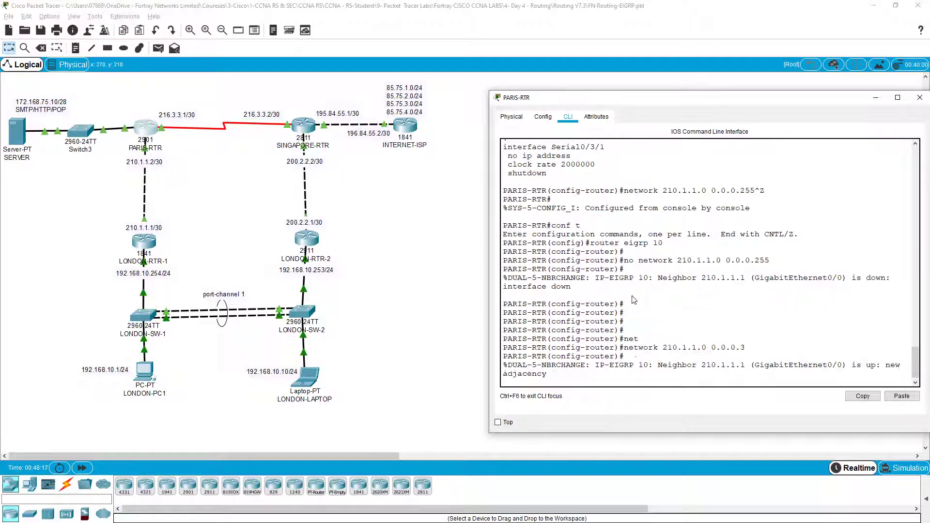
# Advertise network 216.3.3.0 0.0.0.3, then close the PARIS-RTR console.
pyautogui.press('Return')
pyautogui.write('net')
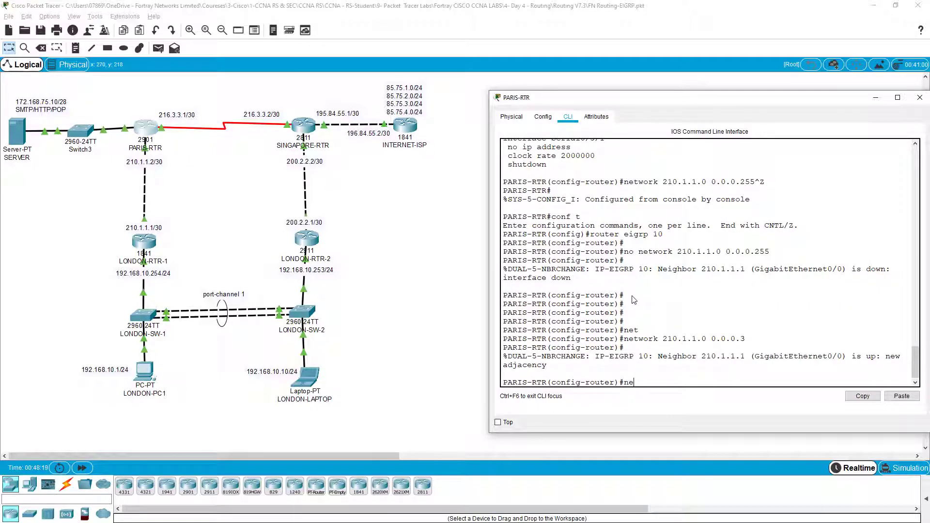
pyautogui.press('Tab')
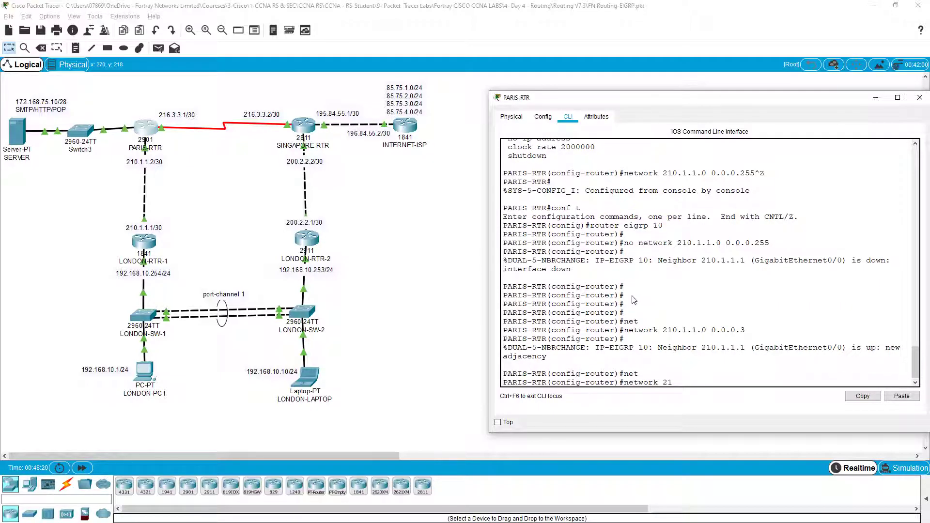
pyautogui.write('3.')
pyautogui.write(' 0.00')
pyautogui.write('.0.3')
pyautogui.press('Return')
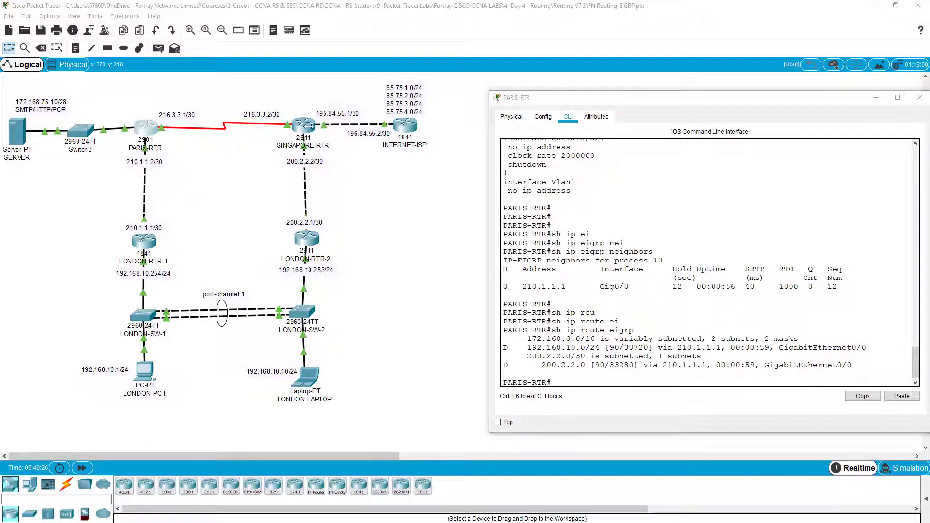
pyautogui.click(629, 240)
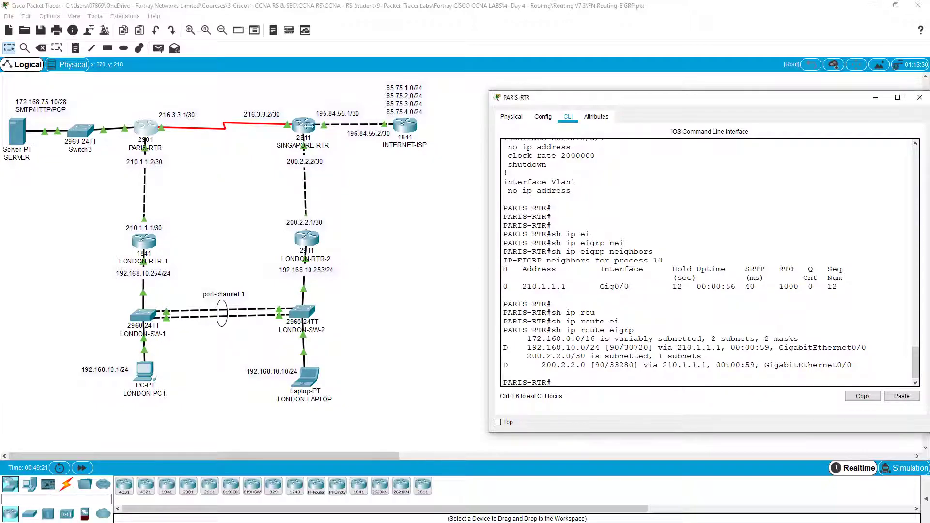
pyautogui.click(290, 131)
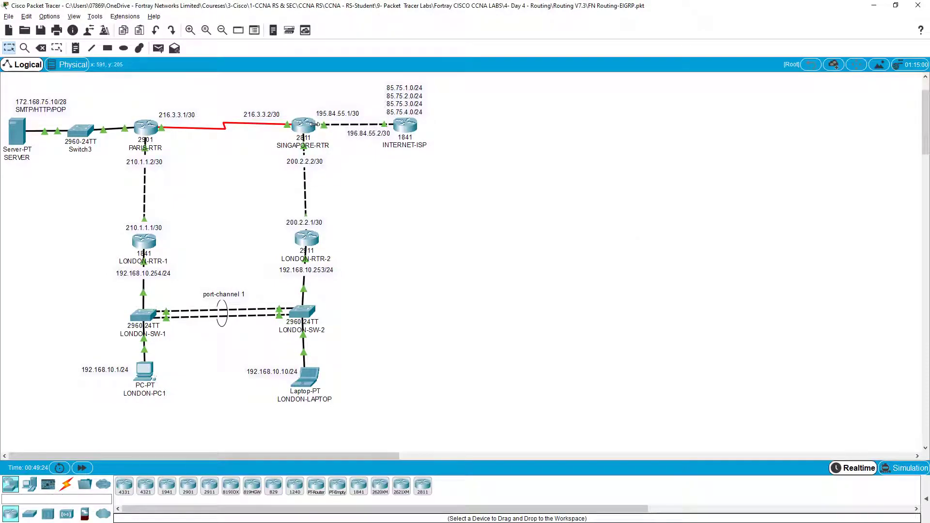
# Open SINGAPORE-RTR's command line and log into privileged mode with the password.
pyautogui.click(304, 128)
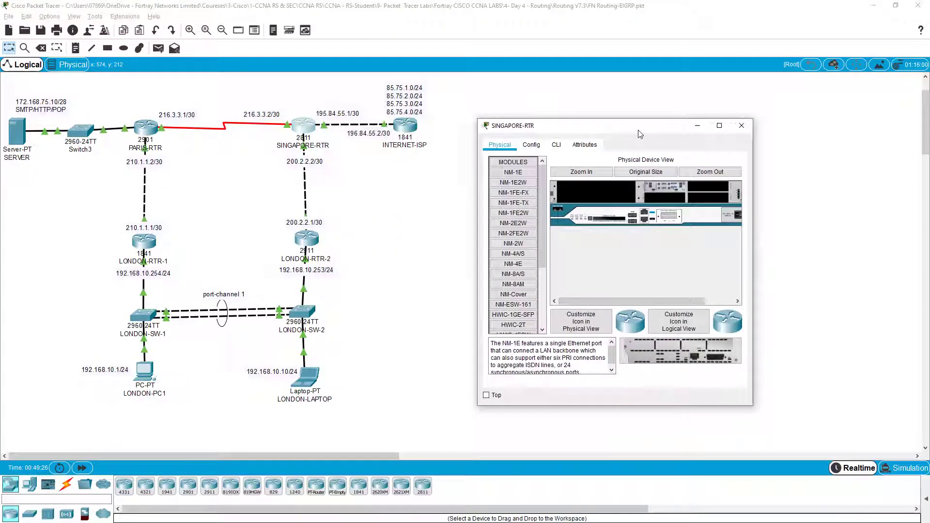
pyautogui.moveTo(483, 141); pyautogui.dragTo(598, 136)
pyautogui.click(522, 145)
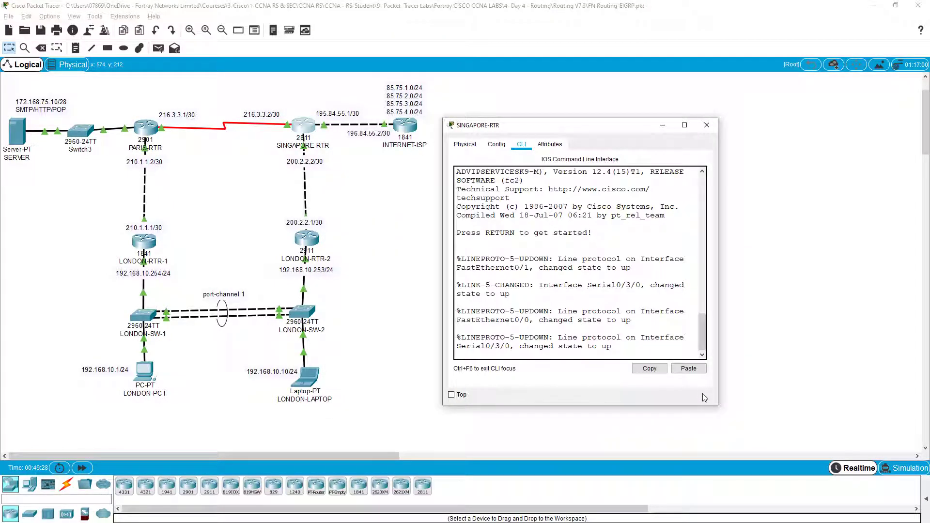
pyautogui.moveTo(717, 404); pyautogui.dragTo(916, 405)
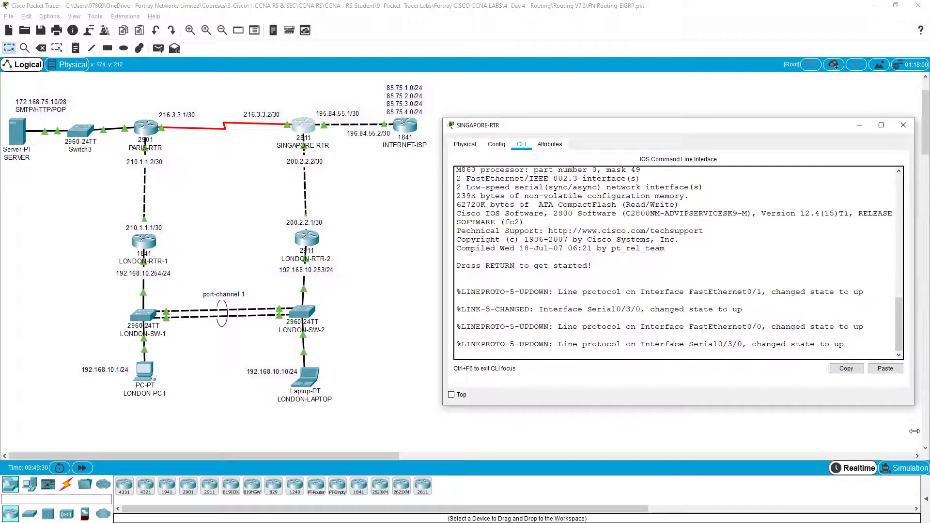
pyautogui.press('Return')
pyautogui.press('Return')
pyautogui.press('Return')
pyautogui.write('en')
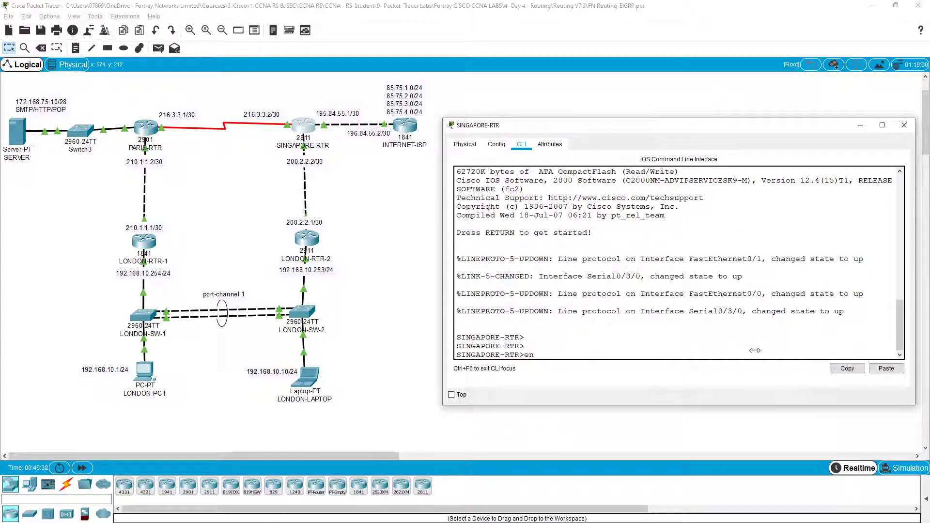
pyautogui.press('Return')
pyautogui.press('Return')
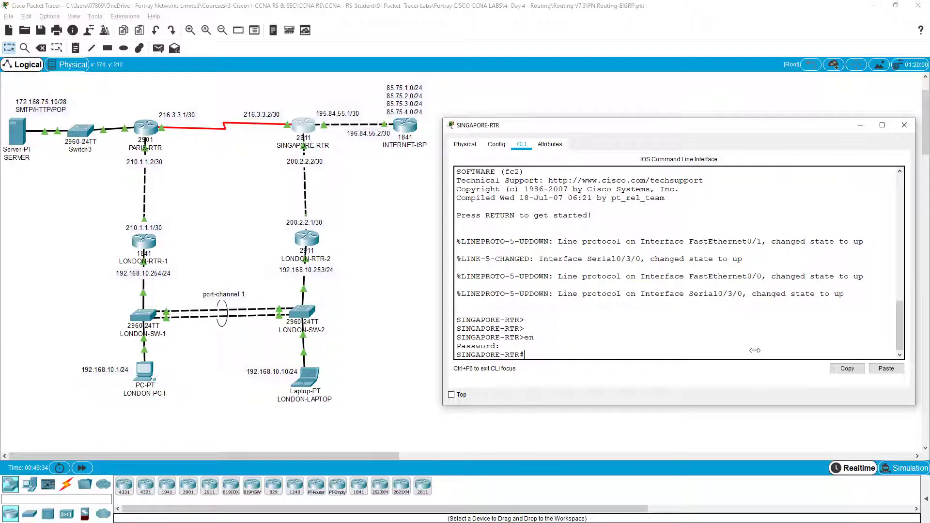
pyautogui.press('Return')
pyautogui.press('Return')
pyautogui.write('conf')
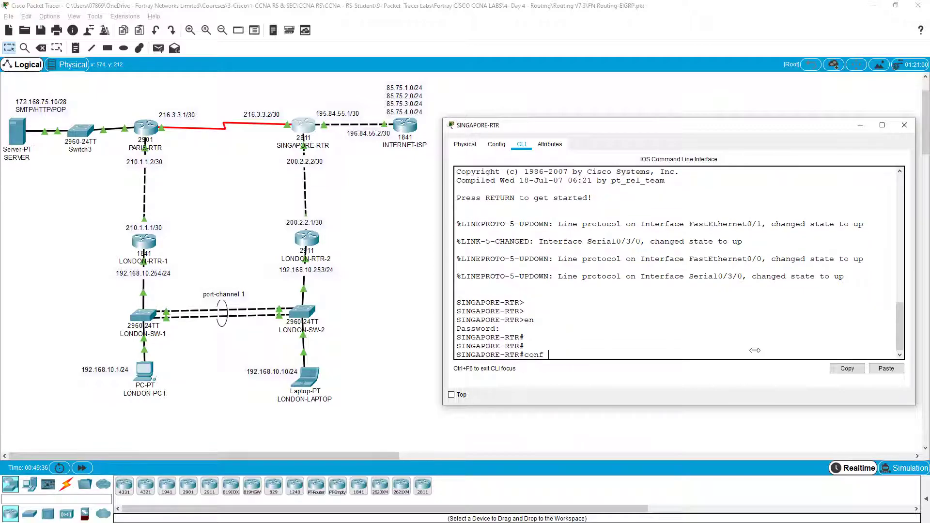
pyautogui.write(' t')
# Start EIGRP 10 and advertise network 200.2.2.0 0.0.0.3.
pyautogui.press('Return')
pyautogui.write('router ei')
pyautogui.press('Tab')
pyautogui.write('10')
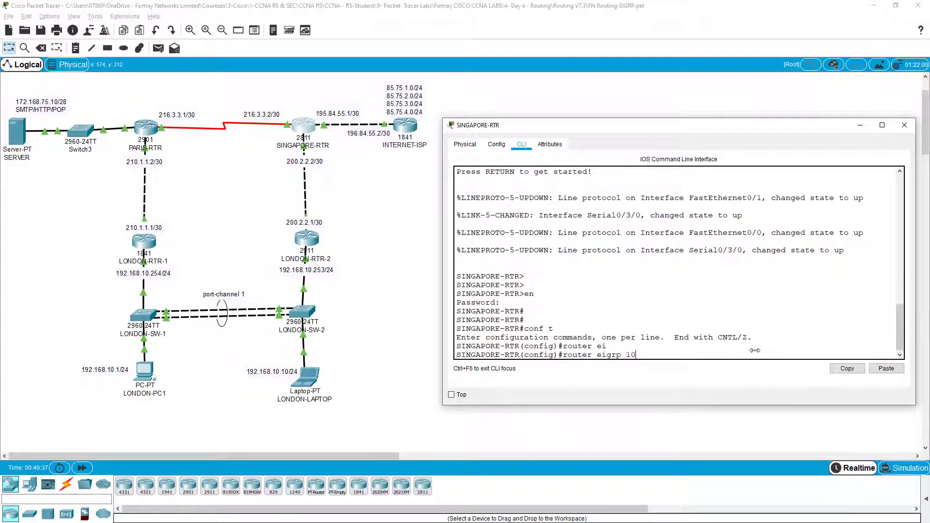
pyautogui.press('Return')
pyautogui.press('Return')
pyautogui.press('Return')
pyautogui.write('net')
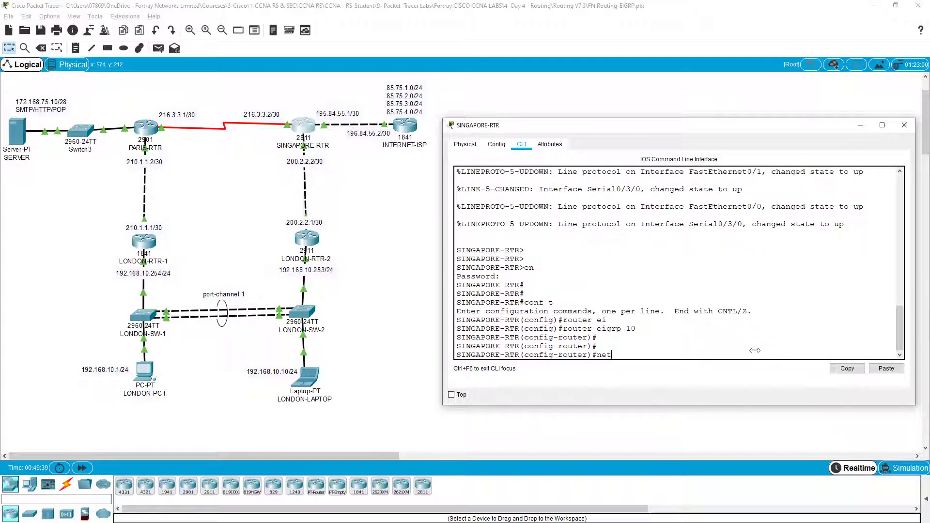
pyautogui.press('Tab')
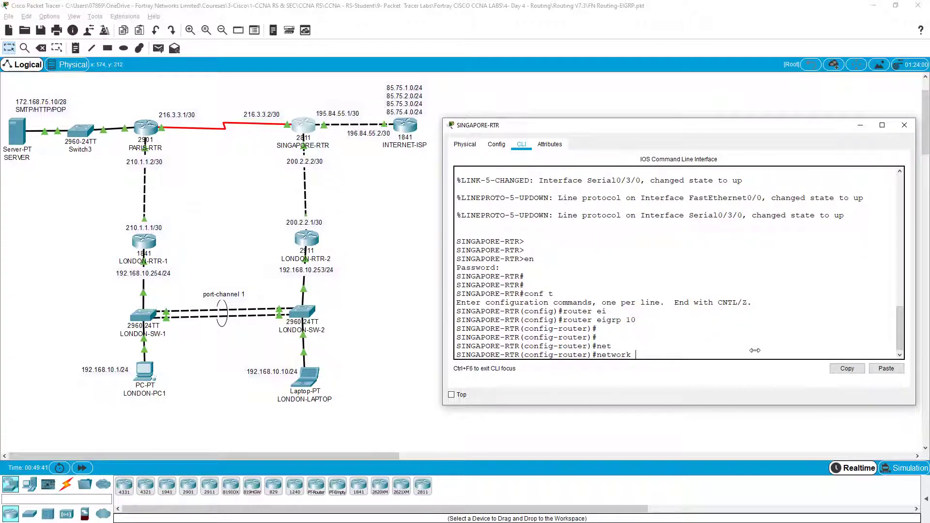
pyautogui.write('200.2.2.0 ')
pyautogui.write('n')
pyautogui.press('BackSpace')
pyautogui.write('0')
pyautogui.write('.0.0.3')
pyautogui.press('Return')
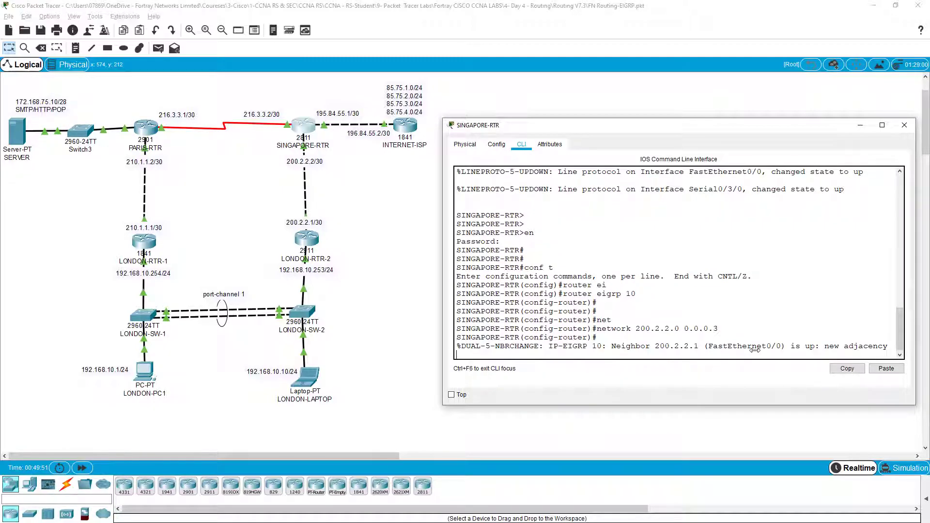
# Advertise network 216.3.3.0 0.0.0.3 and exit configuration mode.
pyautogui.press('Return')
pyautogui.write('net')
pyautogui.press('Tab')
pyautogui.write('2')
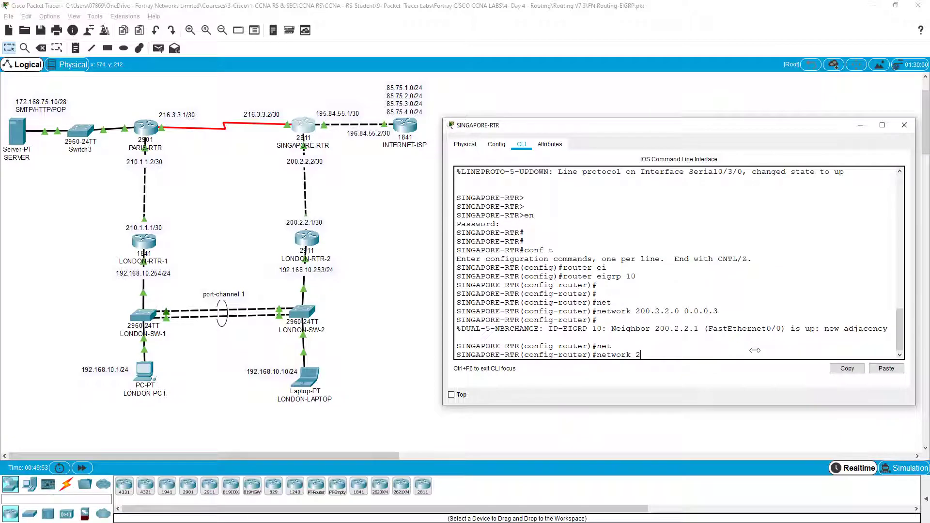
pyautogui.write('1')
pyautogui.write('5')
pyautogui.write('3 ')
pyautogui.write('0.00.')
pyautogui.write('.0.3')
pyautogui.press('Return')
pyautogui.press('Return')
pyautogui.press('Return')
pyautogui.hotkey('ctrl', 'z')
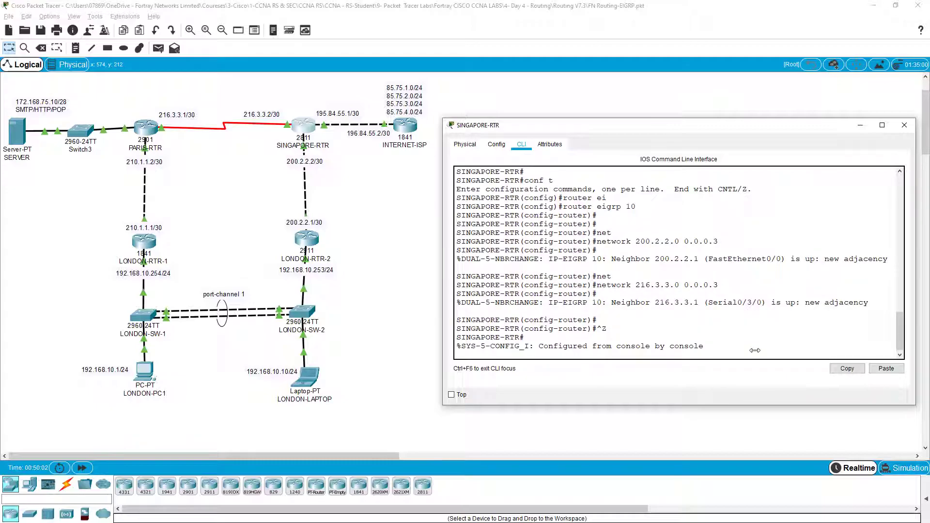
pyautogui.press('Return')
pyautogui.write('sdh')
# List EIGRP neighbours 200.2.2.1 and 216.3.3.1, then enter conf t again.
pyautogui.press('BackSpace')
pyautogui.press('BackSpace')
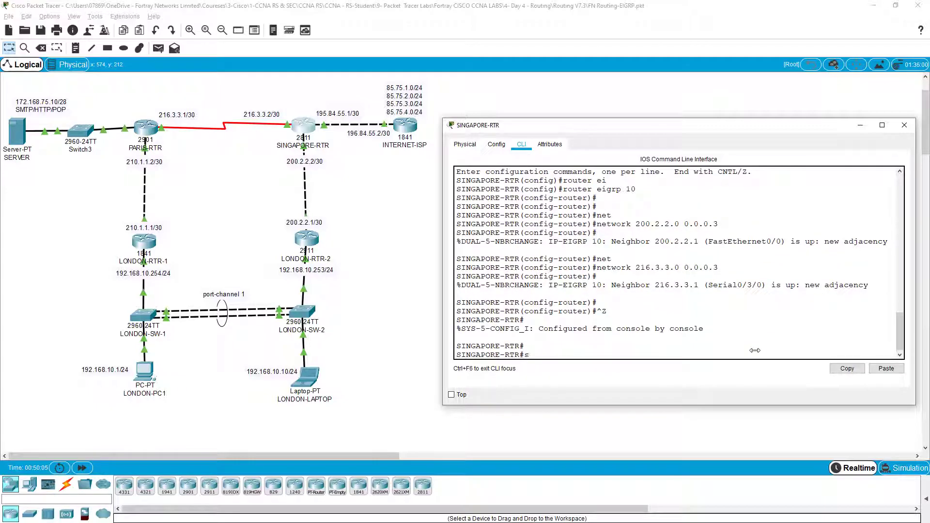
pyautogui.write('p ei')
pyautogui.press('Tab')
pyautogui.press('Tab')
pyautogui.press('Return')
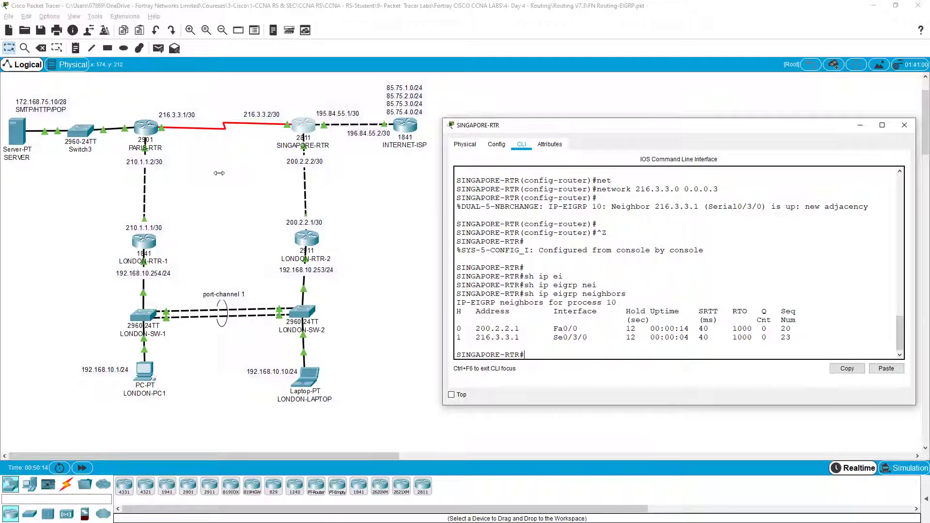
pyautogui.press('Return')
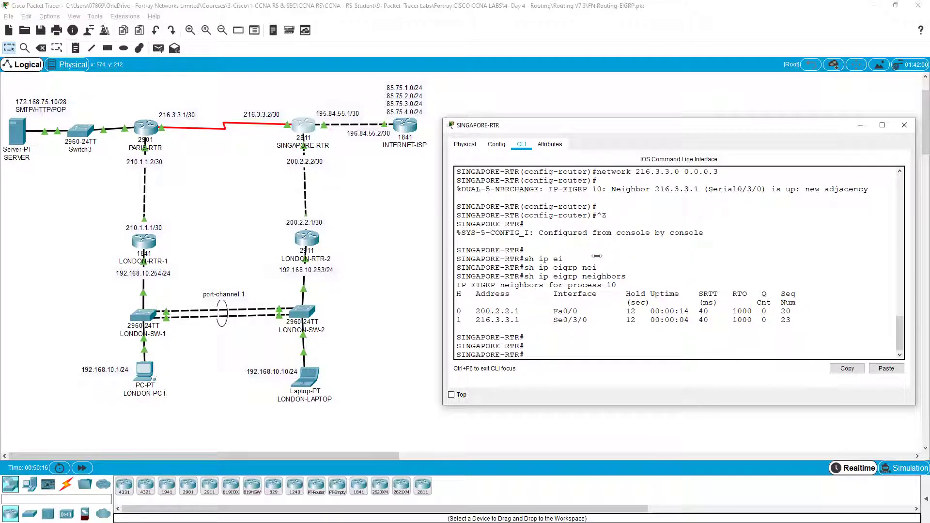
pyautogui.press('Return')
pyautogui.press('Return')
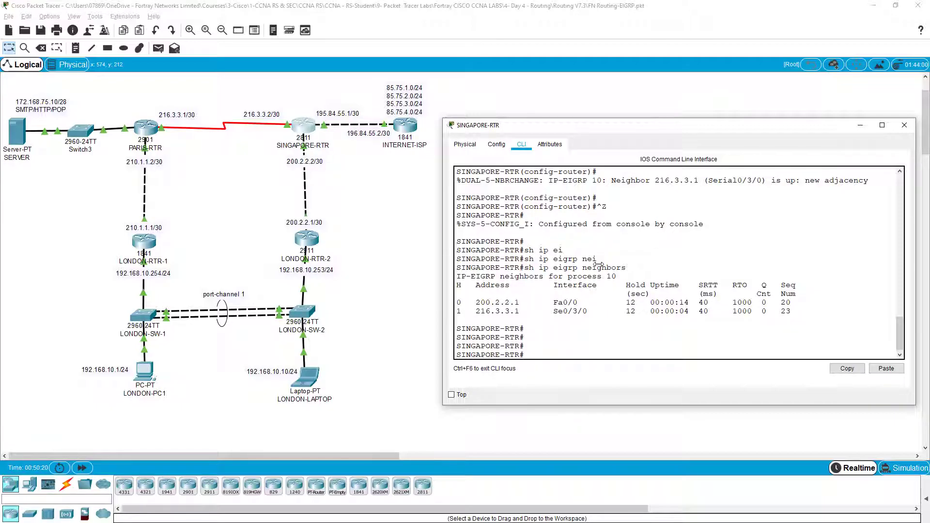
pyautogui.press('Return')
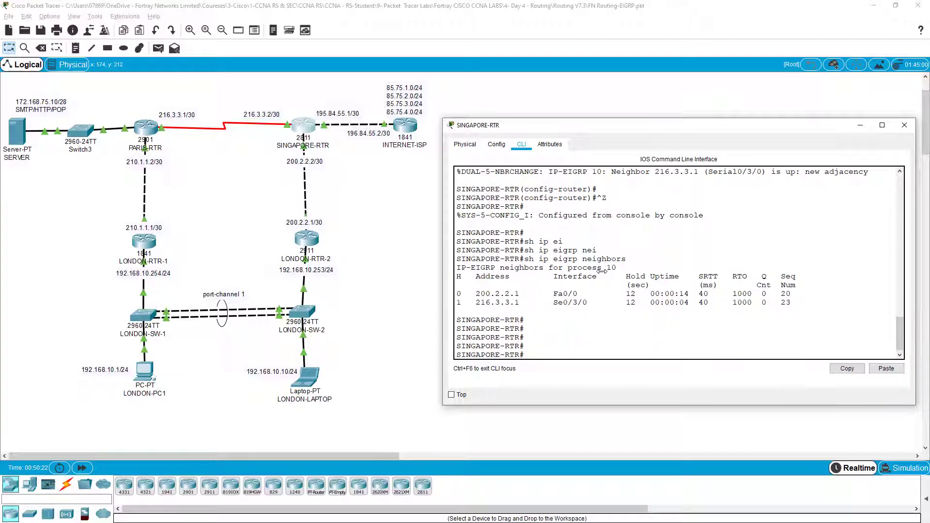
pyautogui.write('c')
pyautogui.write('onf t')
pyautogui.press('Return')
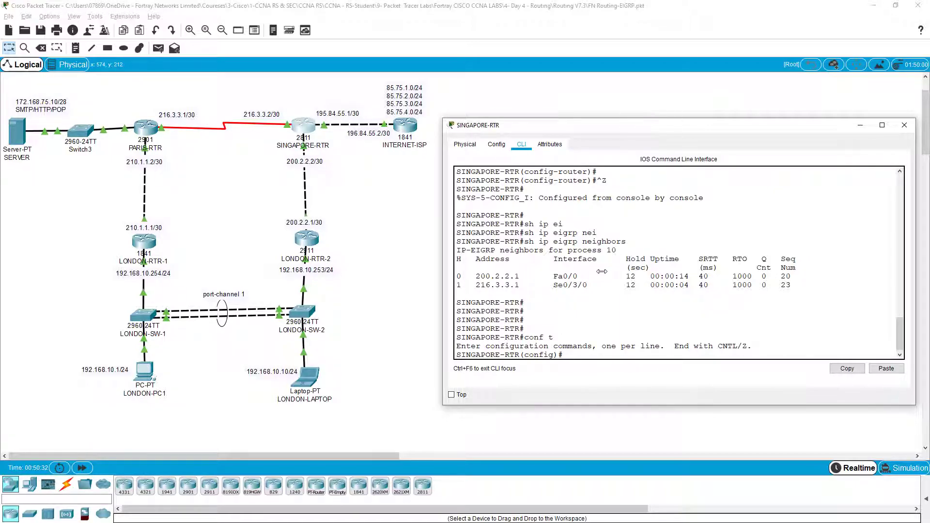
pyautogui.write('rout')
pyautogui.write('er ei')
# Advertise network 195.84.55.0 0.0.0.3 under router eigrp 10.
pyautogui.press('Tab')
pyautogui.write('10')
pyautogui.press('Return')
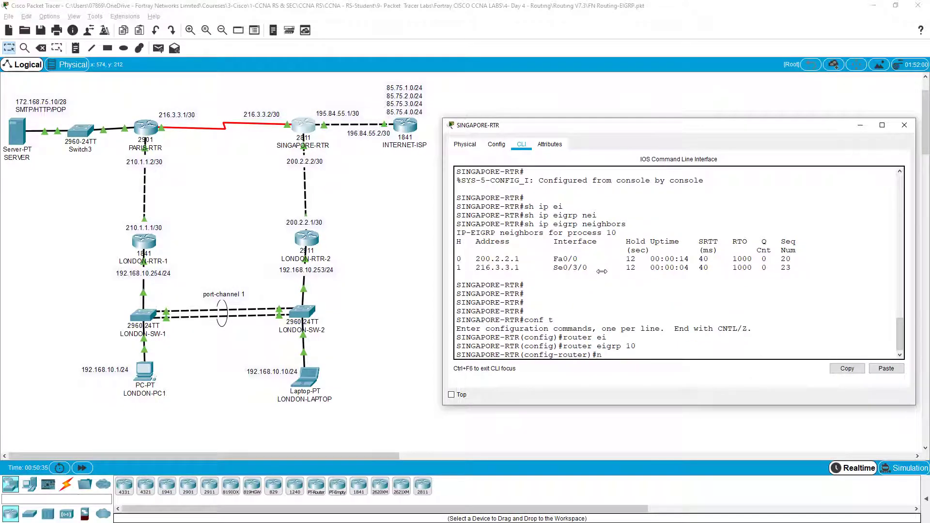
pyautogui.write('et')
pyautogui.press('Tab')
pyautogui.write('19')
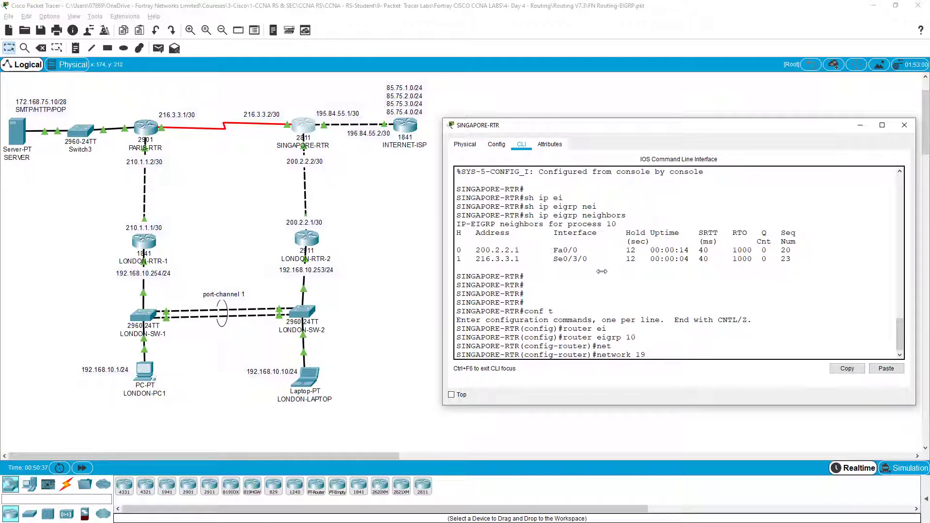
pyautogui.write('5.')
pyautogui.write('84.55.0')
pyautogui.write(' 0.')
pyautogui.write('0.0.3')
pyautogui.press('Return')
# Exit configuration mode and close the SINGAPORE-RTR window.
pyautogui.hotkey('ctrl', 'z')
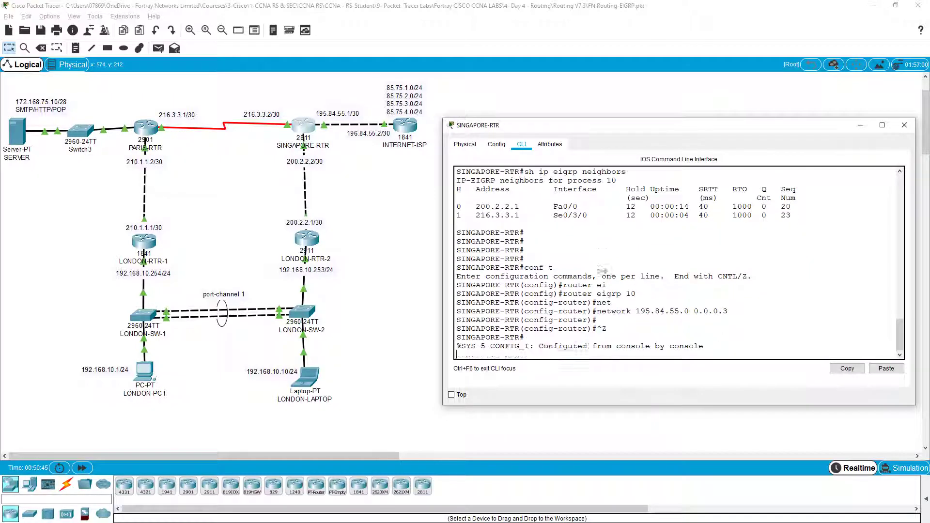
pyautogui.press('Return')
pyautogui.press('Return')
pyautogui.press('BackSpace')
pyautogui.press('Return')
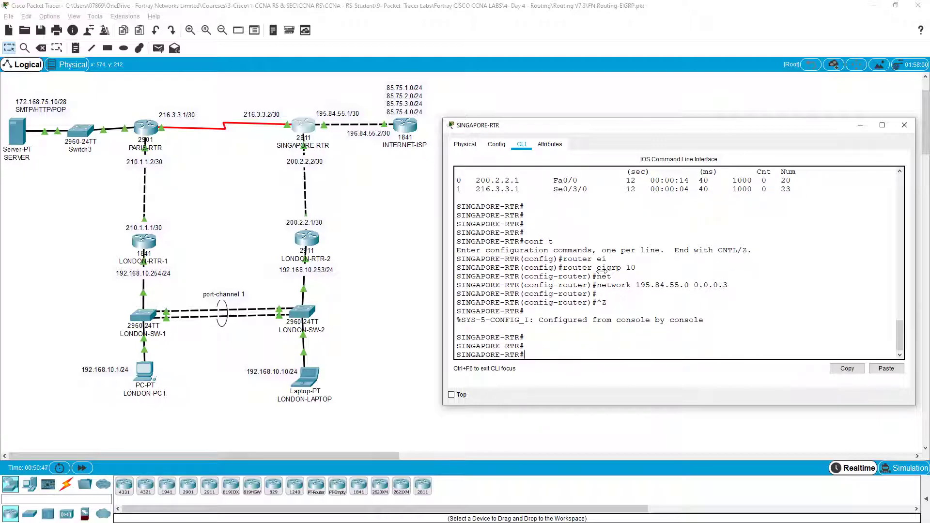
pyautogui.click(235, 236)
# Move LONDON-PC1's window aside and launch Command Prompt from its Desktop tab.
pyautogui.click(137, 372)
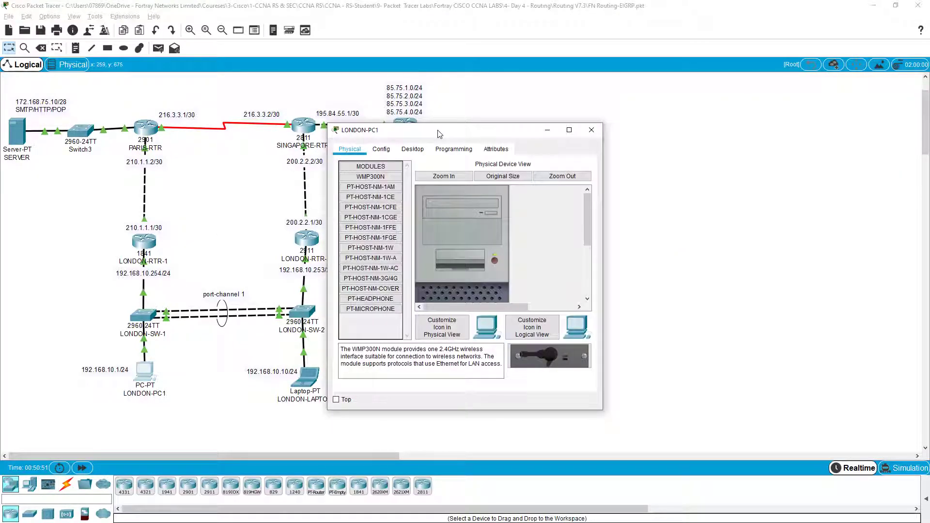
pyautogui.click(412, 149)
pyautogui.moveTo(450, 129); pyautogui.dragTo(650, 100)
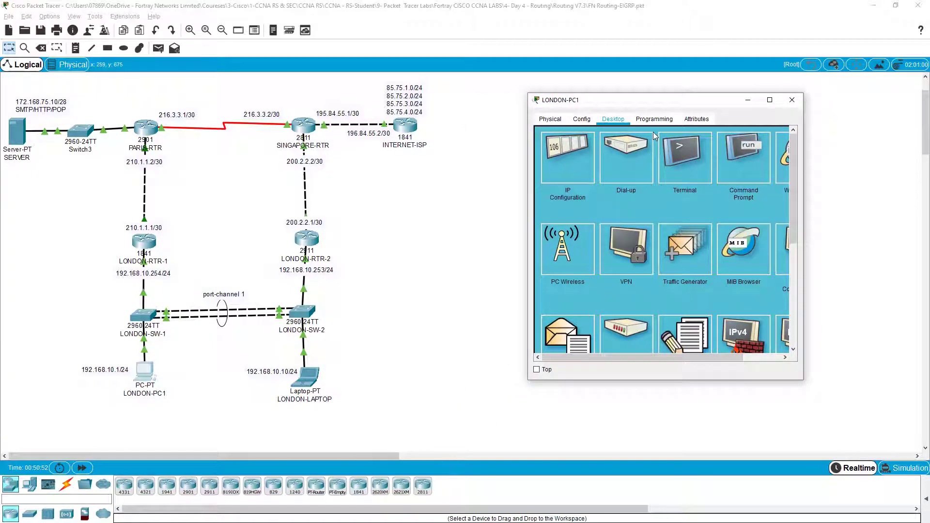
pyautogui.click(651, 121)
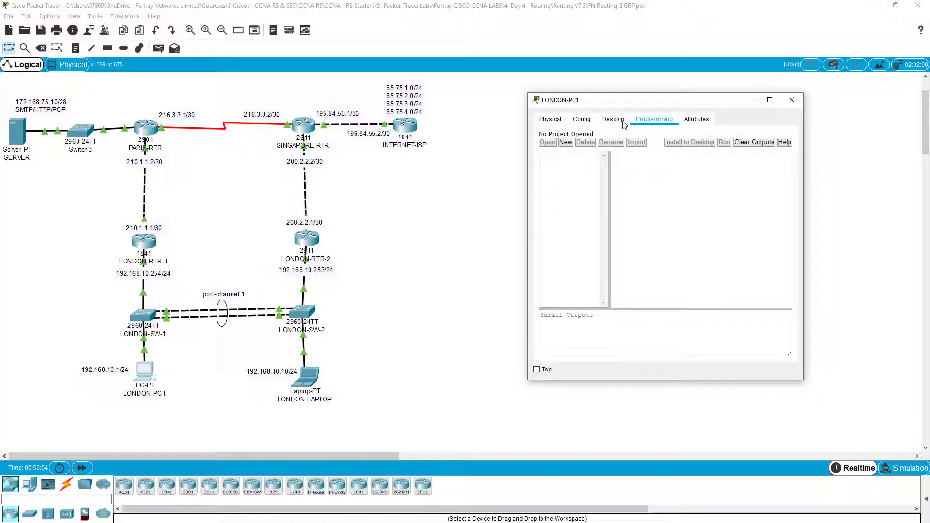
pyautogui.click(614, 120)
pyautogui.click(653, 120)
pyautogui.click(583, 120)
pyautogui.click(550, 121)
pyautogui.click(613, 119)
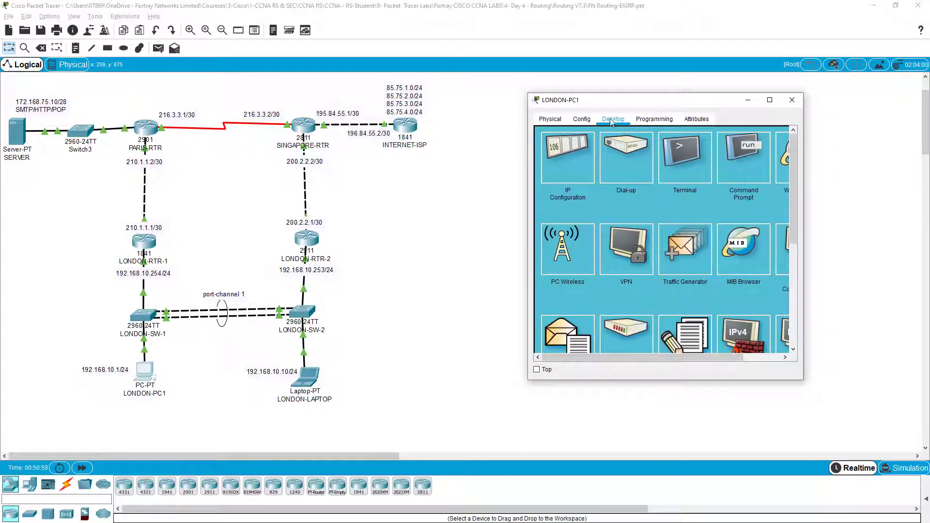
pyautogui.click(728, 168)
pyautogui.press('Return')
pyautogui.press('Return')
pyautogui.press('Return')
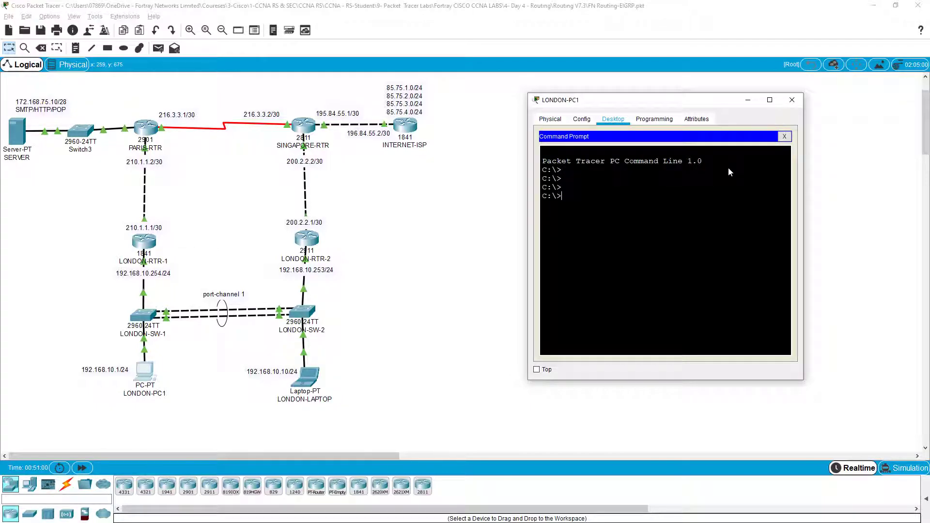
pyautogui.write('ping 172.168.')
pyautogui.write('75.10')
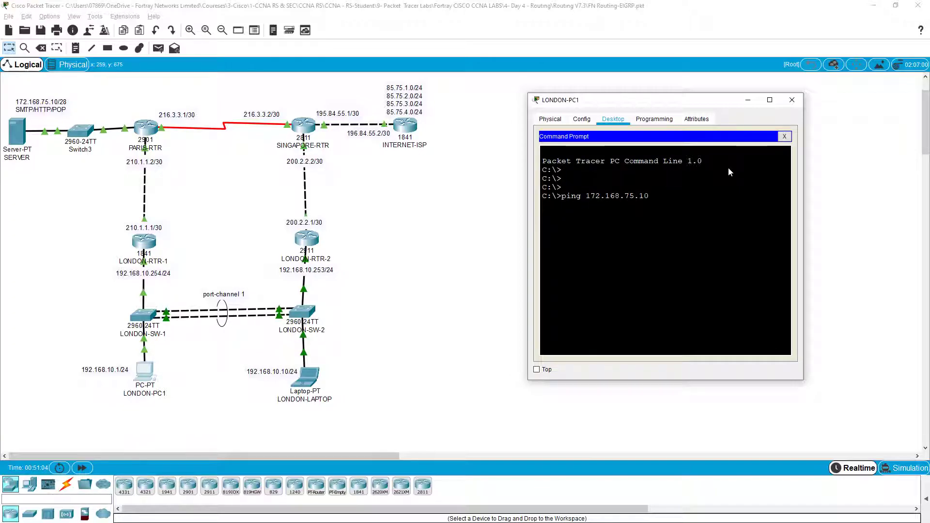
# Ping 172.168.75.10, start a 1000-packet ping, then bring up LONDON-RTR-1's command line.
pyautogui.press('Return')
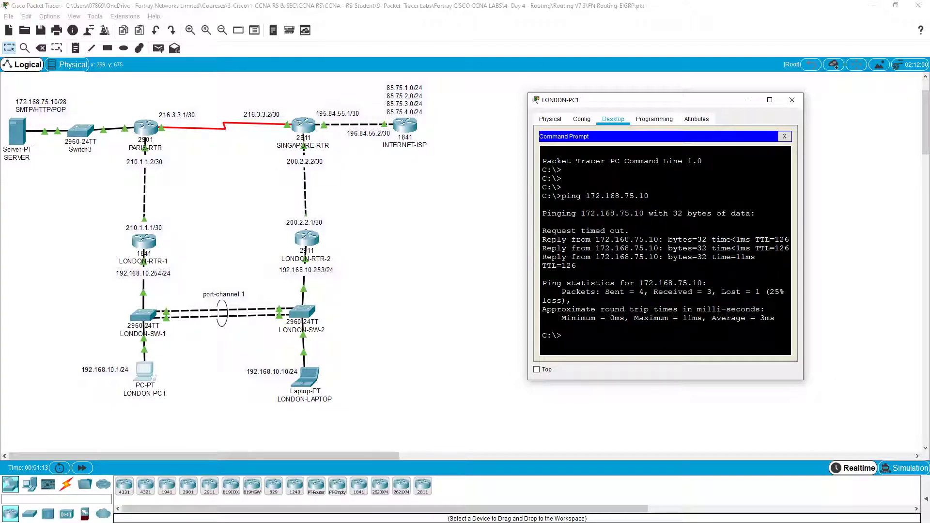
pyautogui.moveTo(797, 363); pyautogui.dragTo(917, 362)
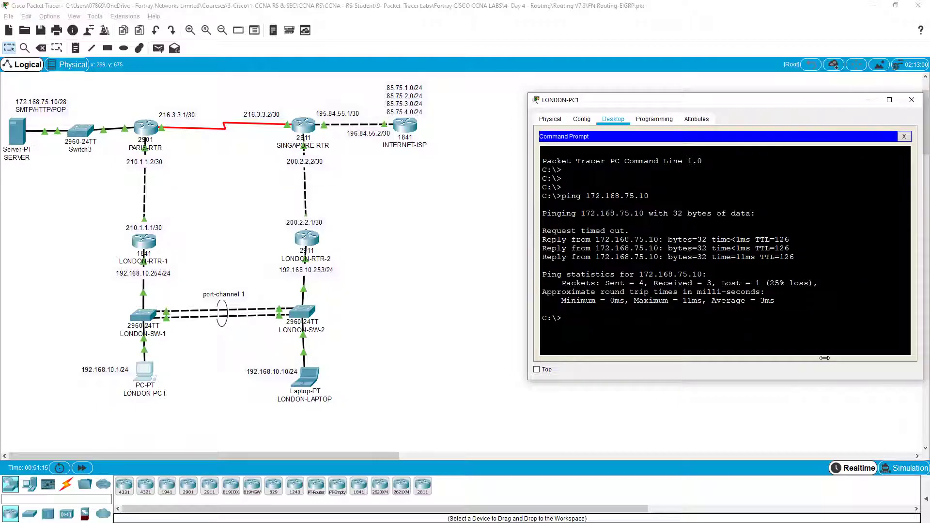
pyautogui.press('Up')
pyautogui.write('1')
pyautogui.write('000')
pyautogui.press('Return')
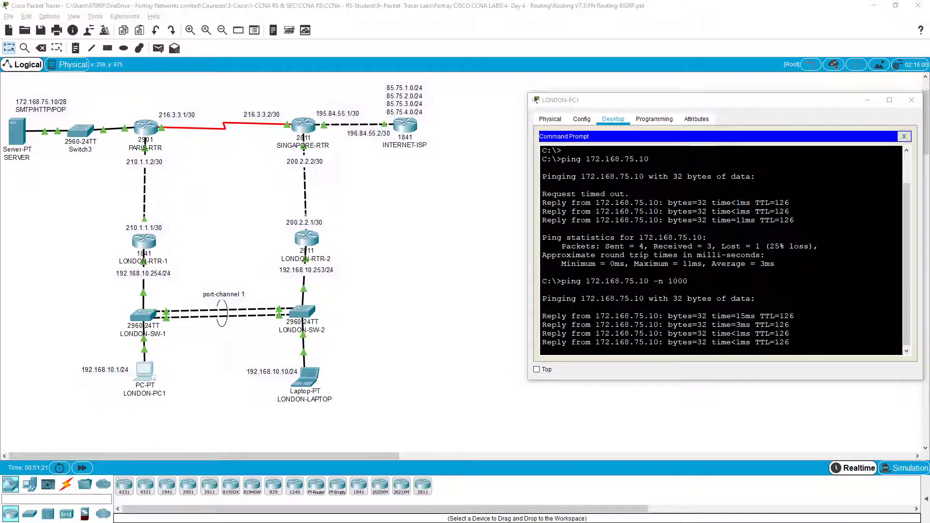
pyautogui.moveTo(170, 367)
pyautogui.mouseDown()
pyautogui.moveTo(178, 172)
pyautogui.moveTo(71, 161)
pyautogui.mouseUp()
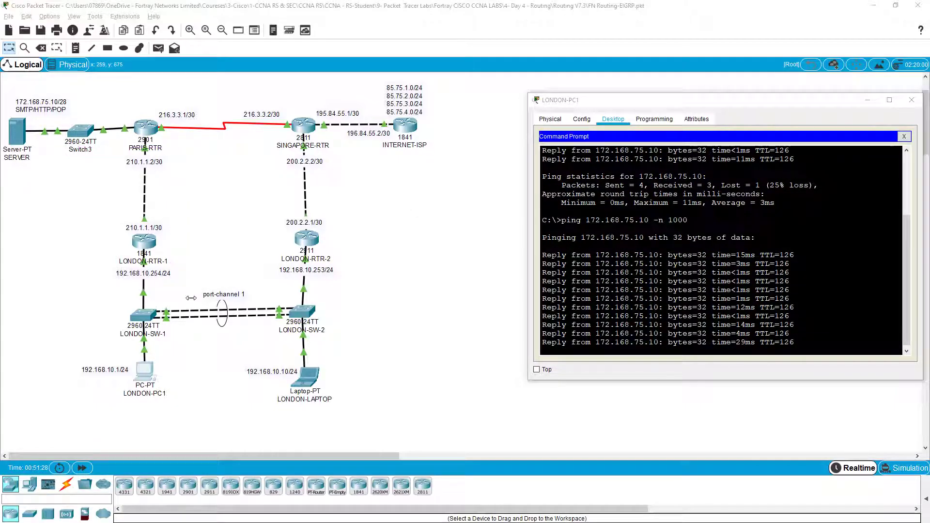
pyautogui.press('Return')
pyautogui.press('Return')
pyautogui.press('Return')
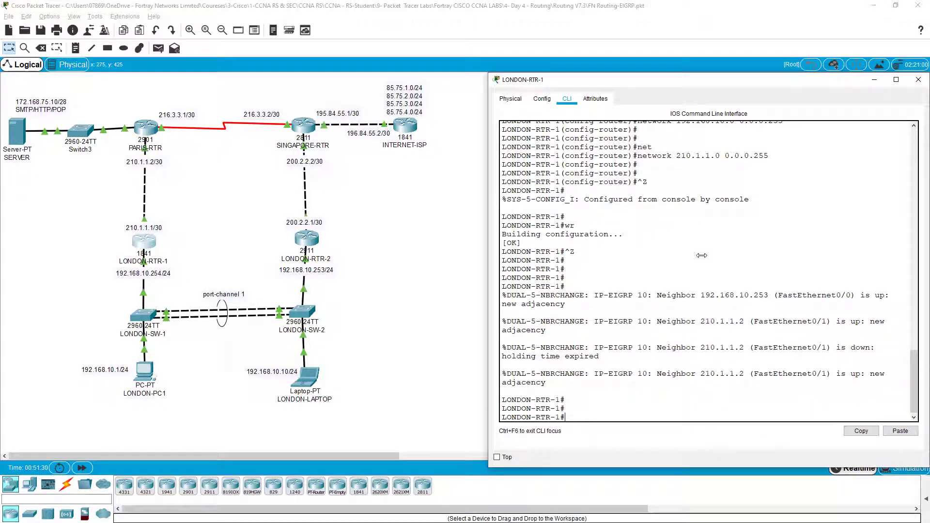
pyautogui.write('sh ipen')
# Display LONDON-RTR-1's EIGRP neighbour table with show ip eigrp neighbors.
pyautogui.press('Tab')
pyautogui.write('n')
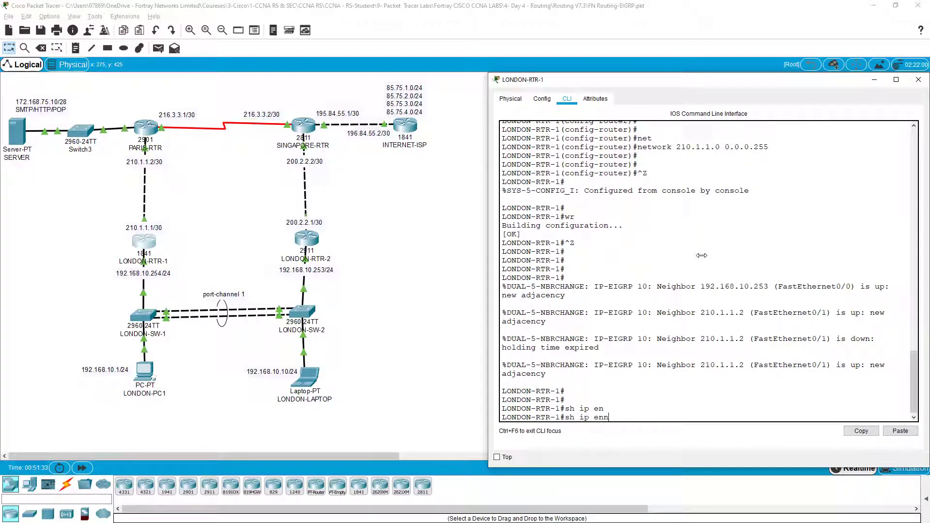
pyautogui.write('i')
pyautogui.press('Tab')
pyautogui.write('nei')
pyautogui.press('Tab')
pyautogui.press('Return')
pyautogui.press('Return')
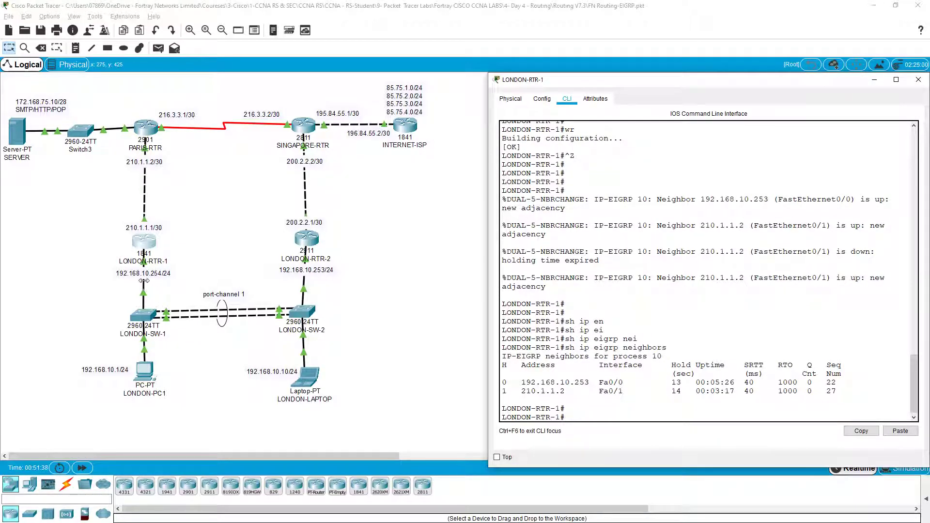
pyautogui.press('Return')
pyautogui.press('Return')
pyautogui.press('Return')
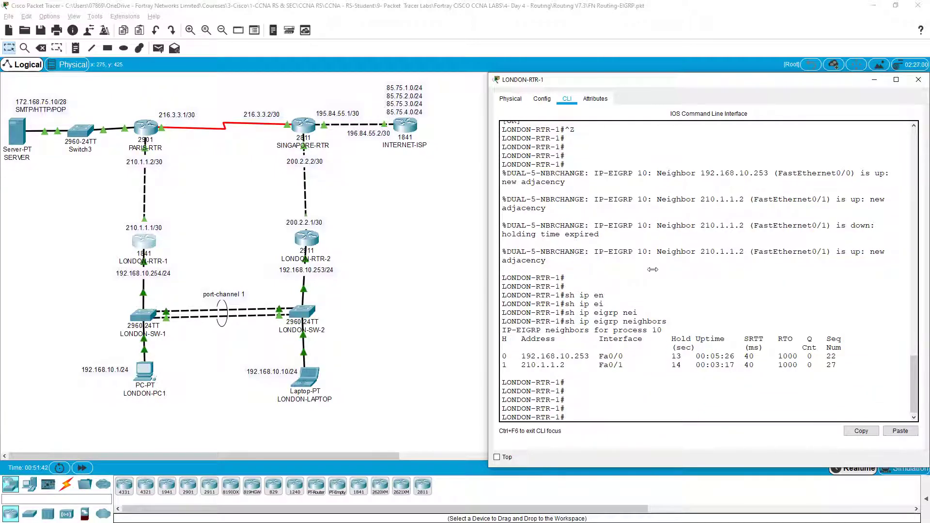
pyautogui.write('sh ip ro')
# List the EIGRP-learned D routes with show ip route eigrp and highlight them.
pyautogui.press('Tab')
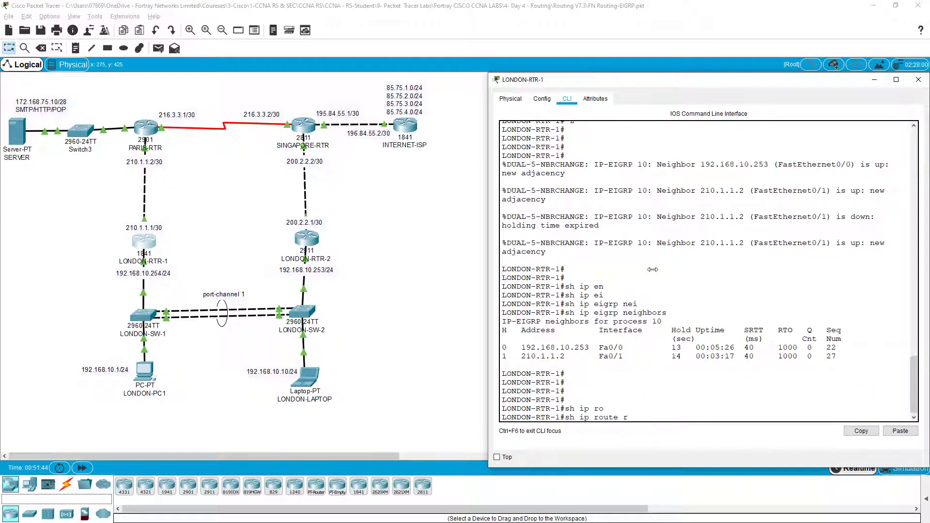
pyautogui.write('i')
pyautogui.press('Tab')
pyautogui.press('Return')
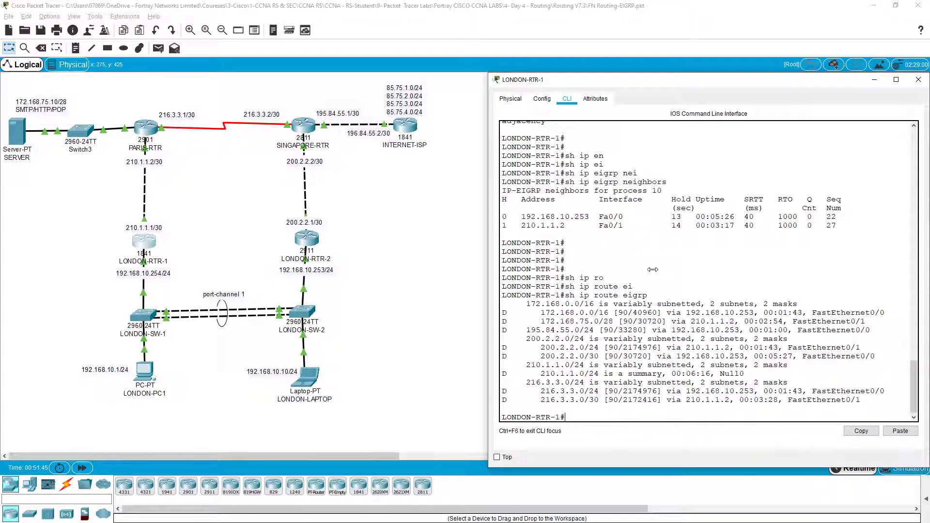
pyautogui.moveTo(538, 314); pyautogui.dragTo(658, 400)
pyautogui.click(661, 398)
# Point out the distance 90 on the 172.168.0.0/16 and 200.2.2.0/24 routes, and the 40960 metric.
pyautogui.doubleClick(622, 313)
pyautogui.doubleClick(623, 321)
pyautogui.click(608, 331)
pyautogui.click(612, 348)
pyautogui.moveTo(632, 313); pyautogui.dragTo(657, 314)
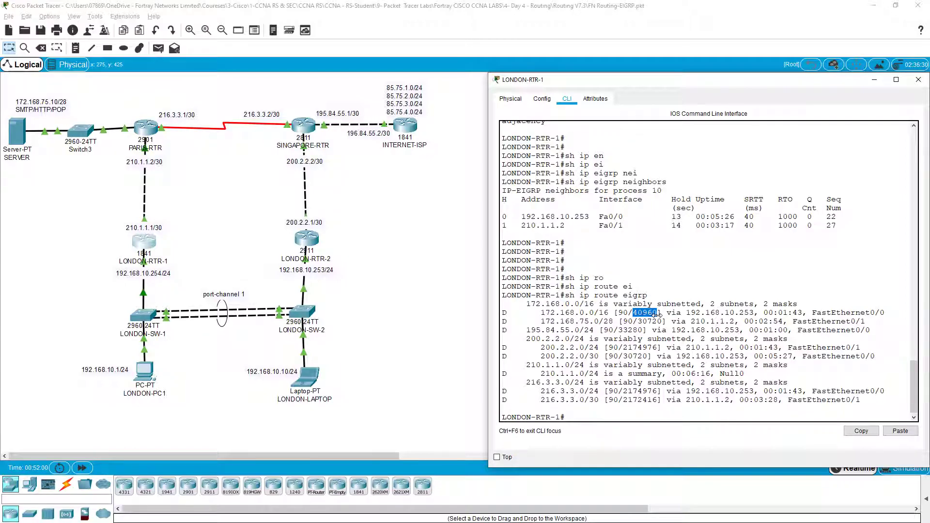
pyautogui.write('sh ')
pyautogui.write('ip e')
# Show the complete AS 10 topology table past --More-- and highlight the 210.1.1.0 summary entries.
pyautogui.press('Tab')
pyautogui.write('top')
pyautogui.press('Tab')
pyautogui.press('Return')
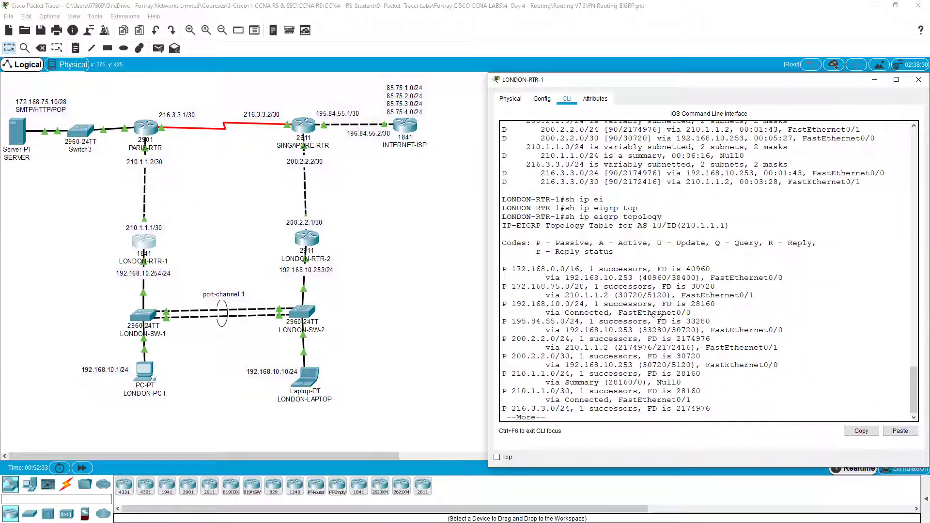
pyautogui.press('space')
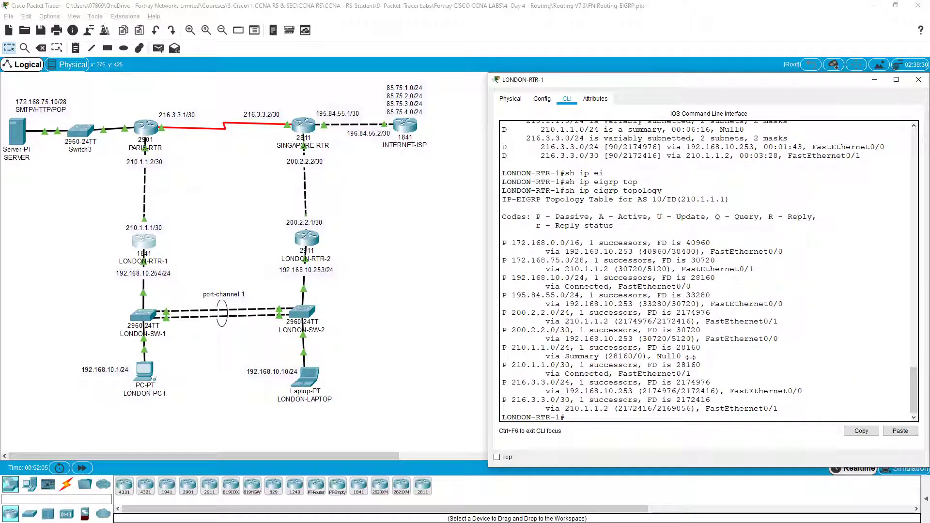
pyautogui.press('Return')
pyautogui.press('Return')
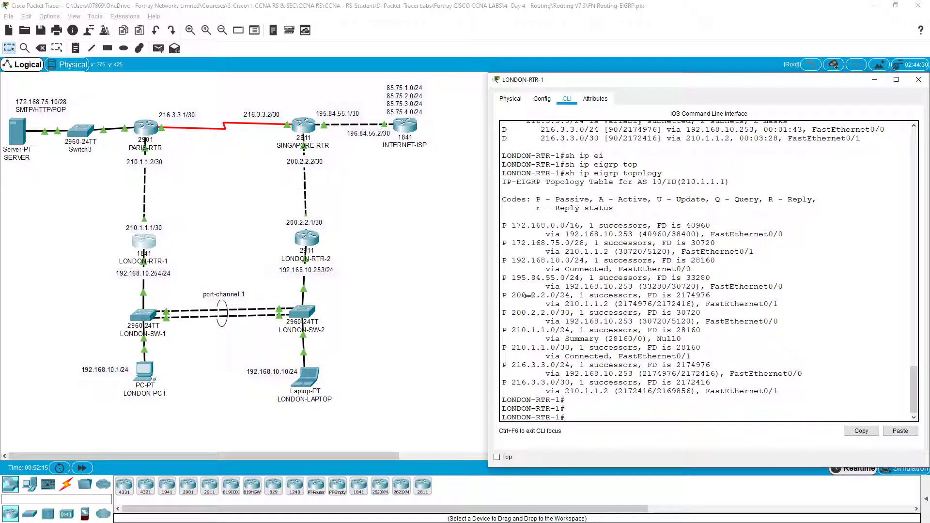
pyautogui.moveTo(531, 329); pyautogui.dragTo(538, 347)
pyautogui.click(557, 373)
pyautogui.press('Return')
pyautogui.press('Return')
pyautogui.press('Return')
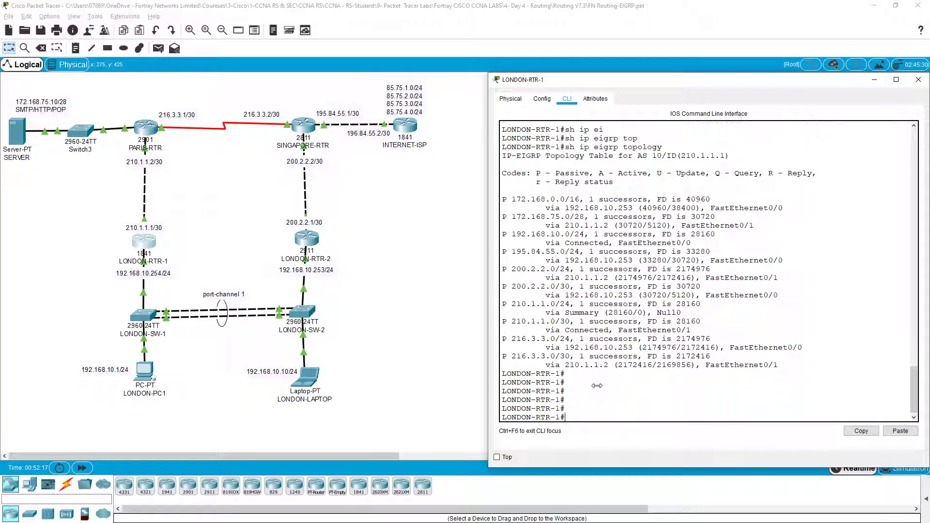
pyautogui.write('sh ip ei')
# Show the EIGRP neighbour table again, then list the EIGRP topology table twice.
pyautogui.press('Tab')
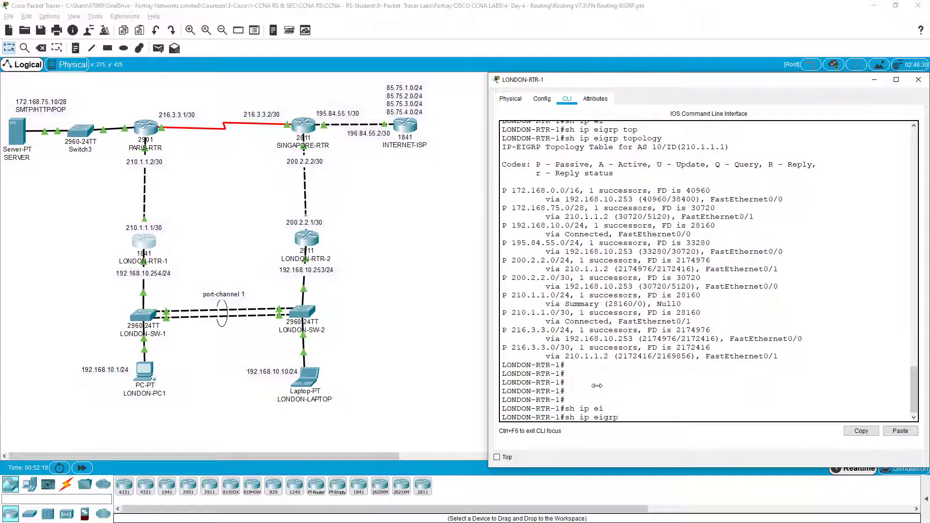
pyautogui.write('nei')
pyautogui.press('Tab')
pyautogui.press('Return')
pyautogui.press('Return')
pyautogui.press('Return')
pyautogui.write('sh ip en')
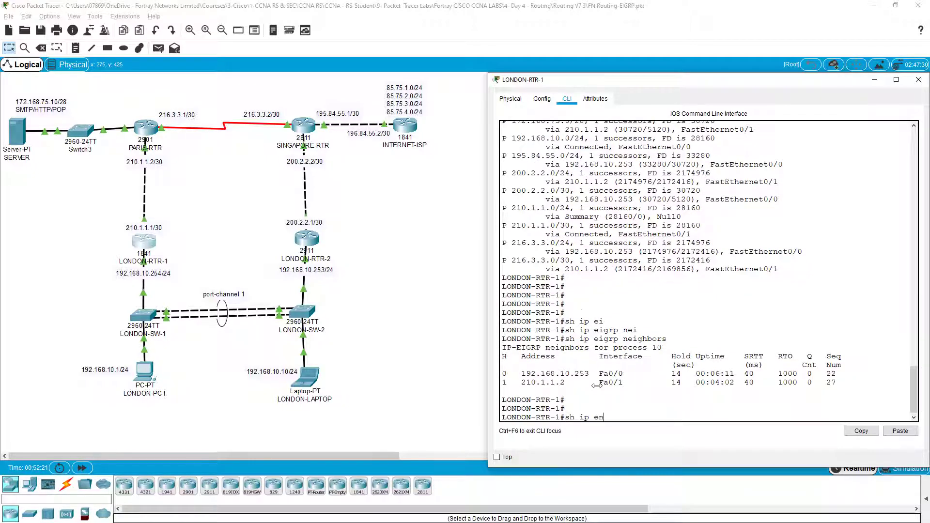
pyautogui.press('Tab')
pyautogui.write('tei')
pyautogui.press('Tab')
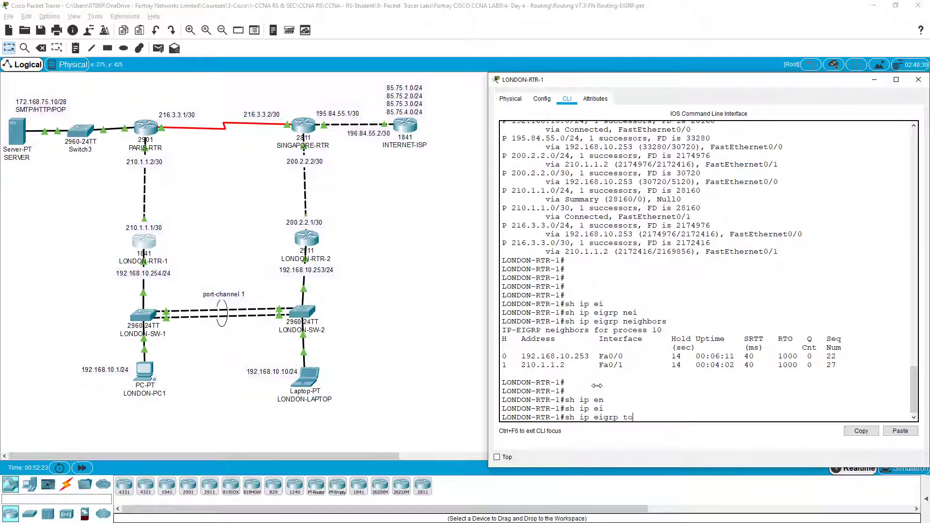
pyautogui.write('op')
pyautogui.press('Tab')
pyautogui.press('Return')
pyautogui.press('Up')
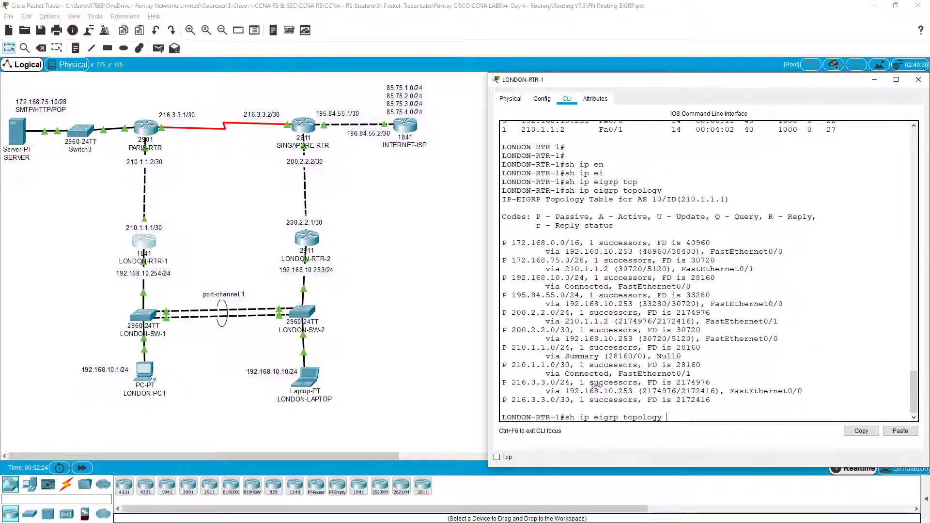
pyautogui.press('Return')
pyautogui.press('Return')
pyautogui.press('Return')
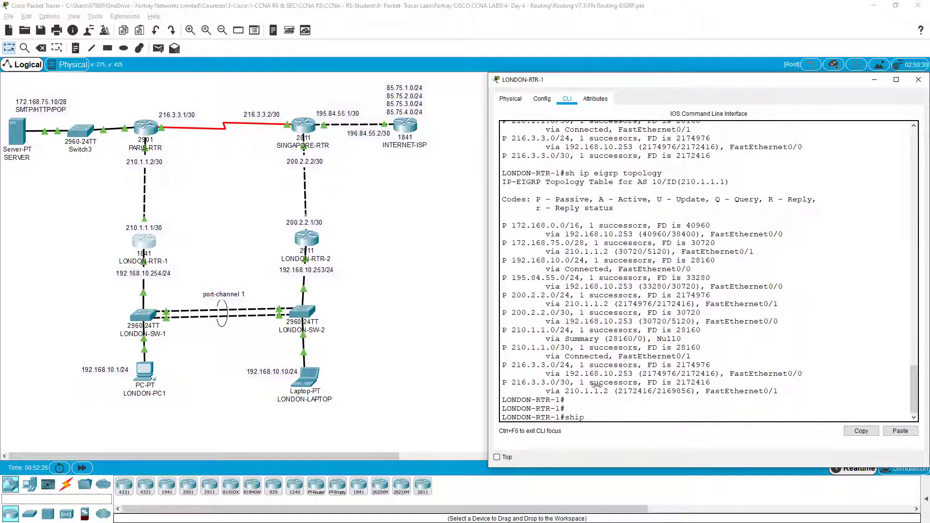
pyautogui.write('ip')
pyautogui.write(' eig')
# List LONDON-RTR-1's EIGRP-learned routes again with show ip route eigrp.
pyautogui.press('Tab')
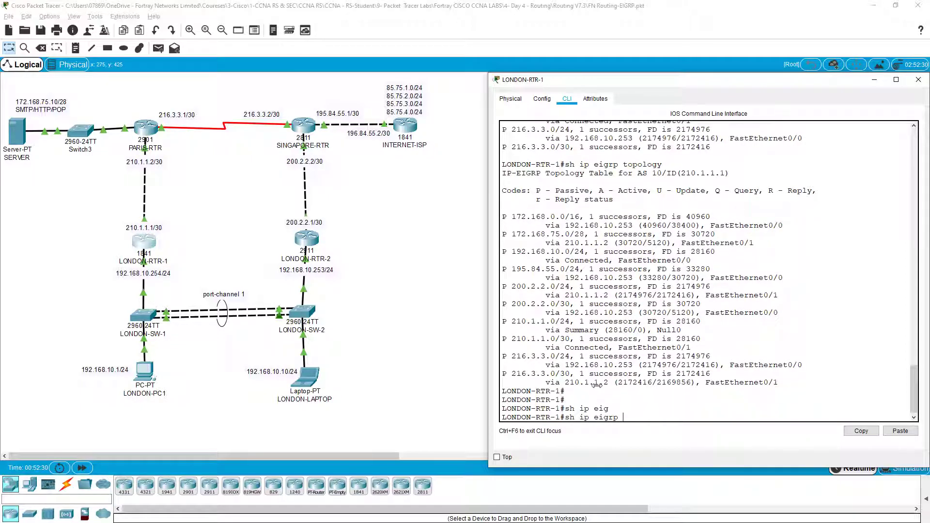
pyautogui.press('Return')
pyautogui.write('sh ')
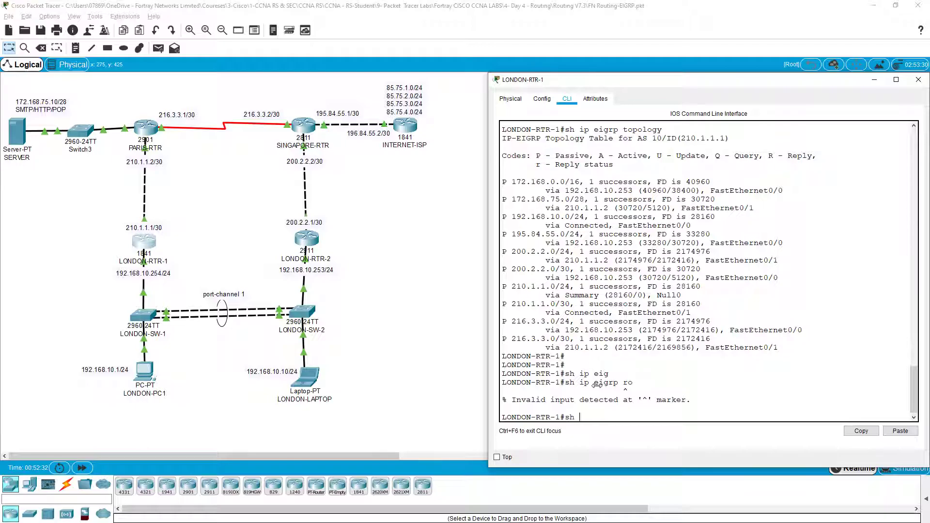
pyautogui.write('t')
pyautogui.press('Tab')
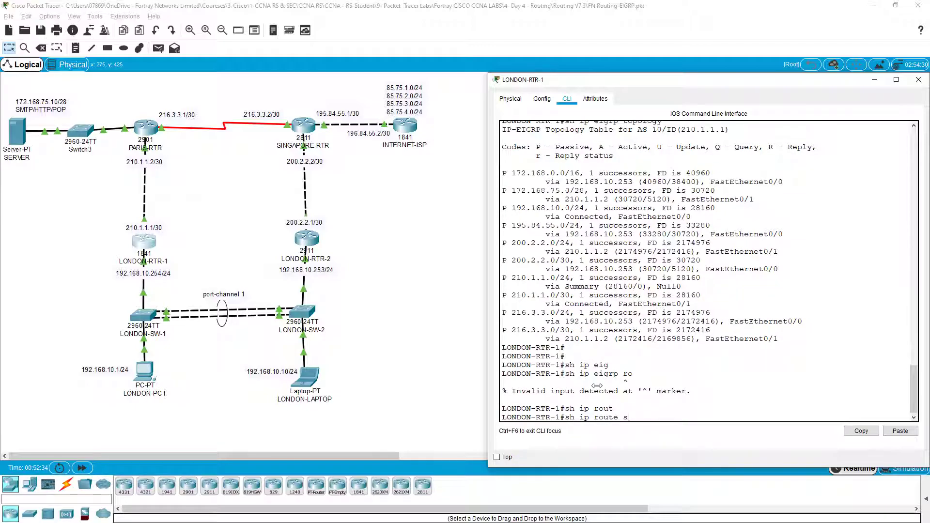
pyautogui.write('i')
pyautogui.press('Tab')
pyautogui.press('Return')
pyautogui.press('Return')
pyautogui.press('Return')
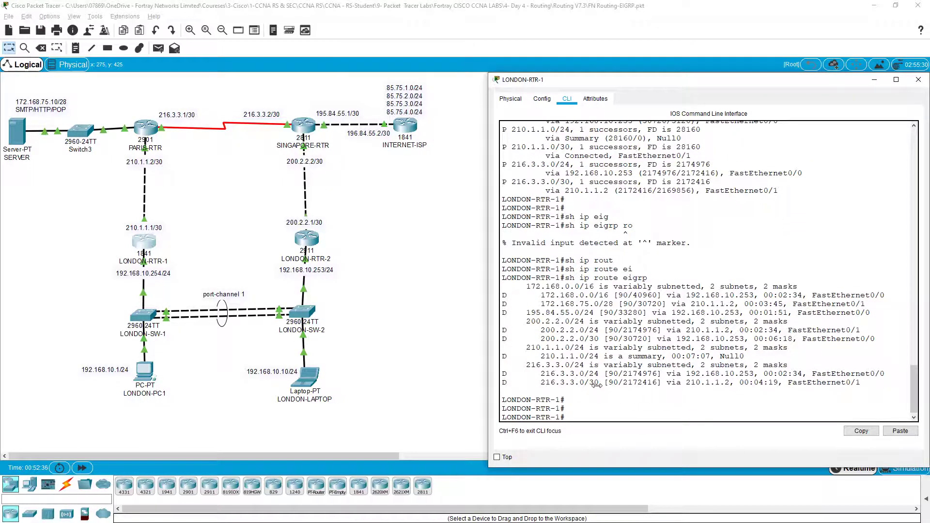